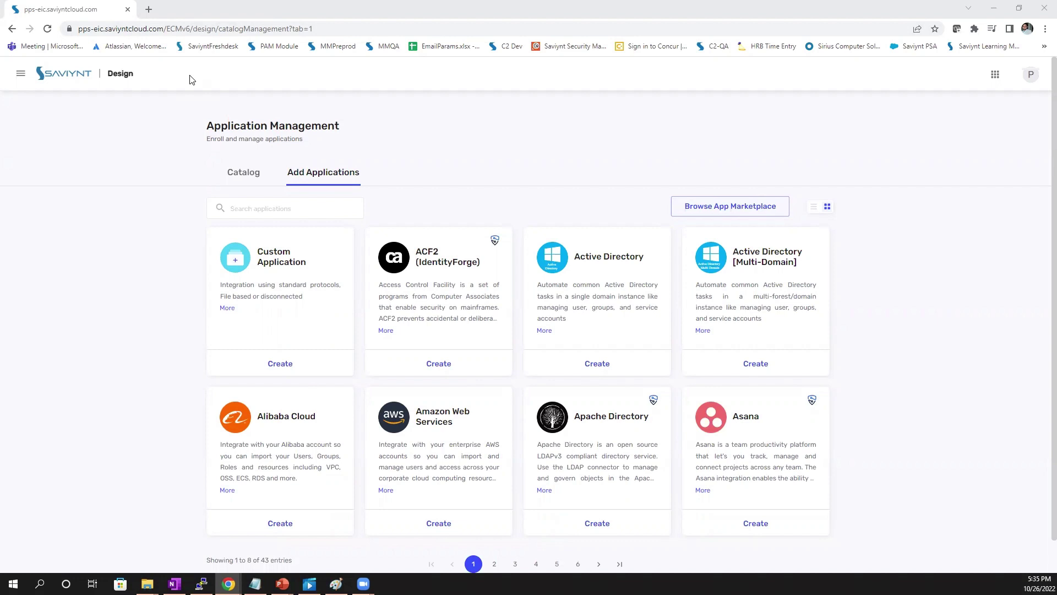
Find RACF (IdentityForge) in the app marketplace, review its details, and import it with Get
{"action": "left_click", "coordinate": [722, 209]}
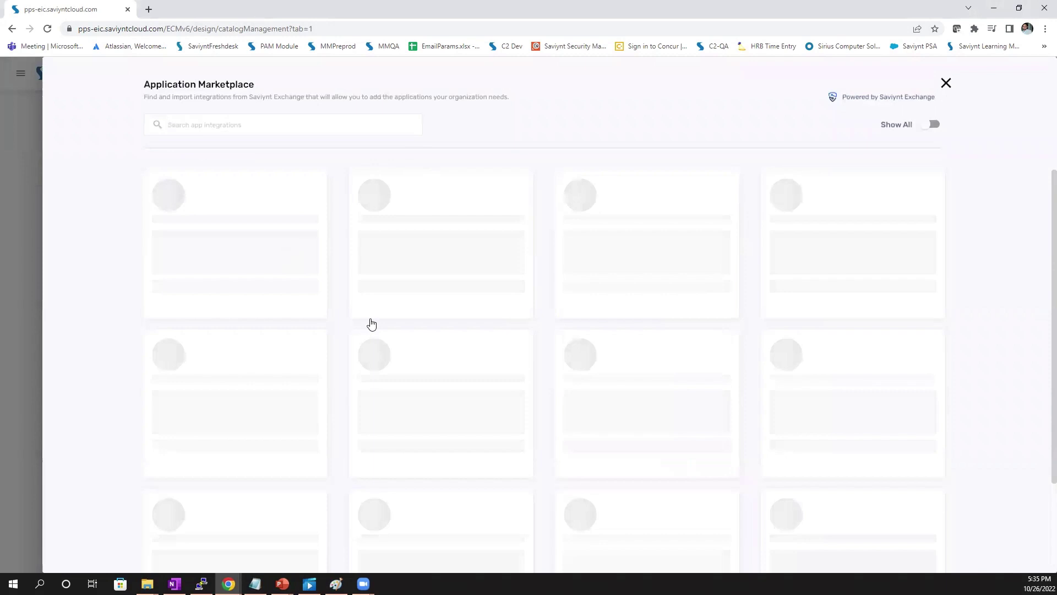
{"action": "left_click", "coordinate": [223, 124]}
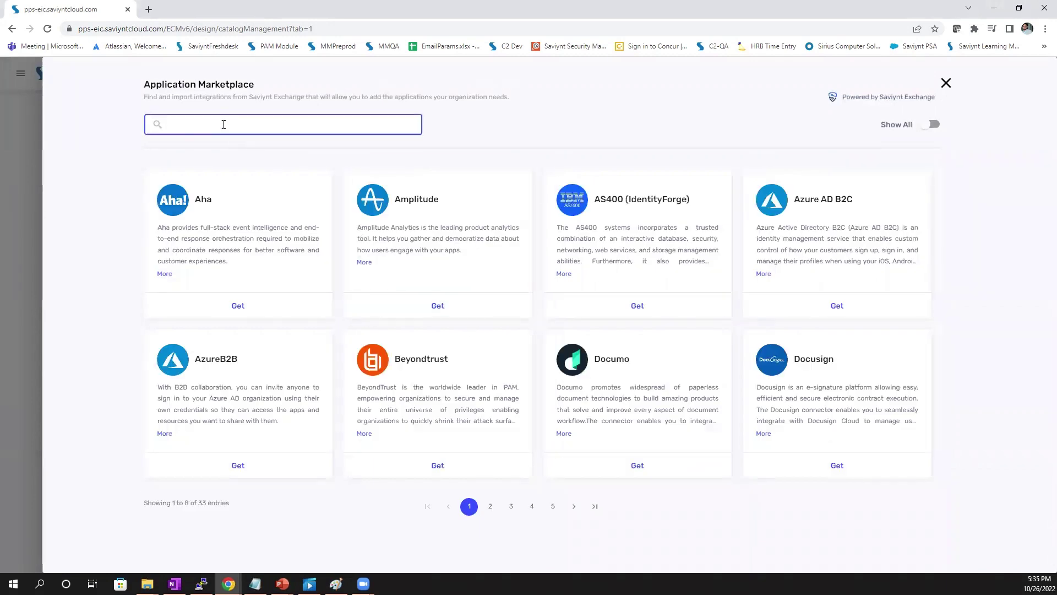
{"action": "type", "text": "RACF"}
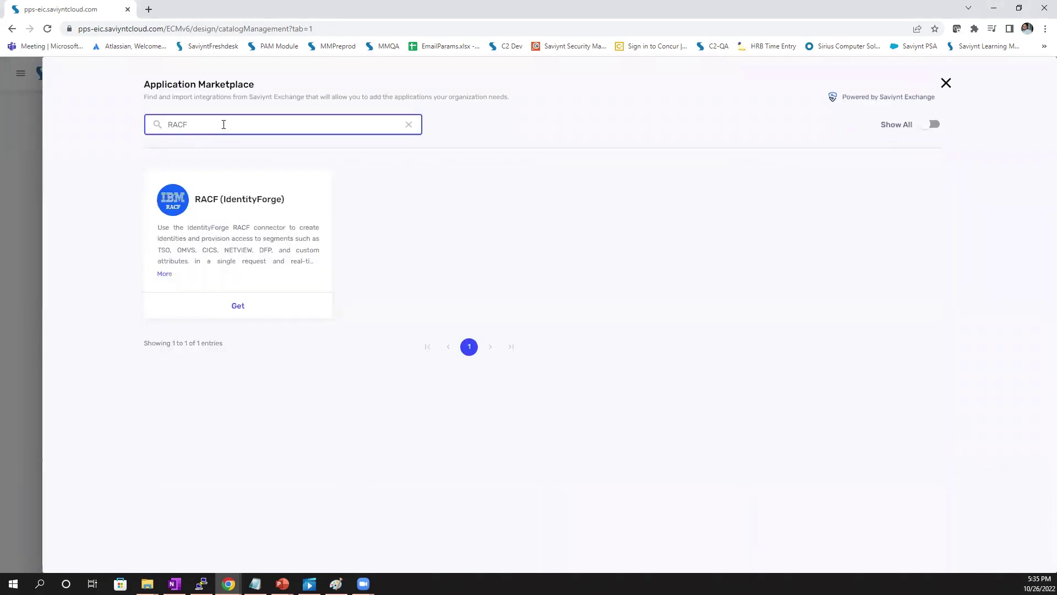
{"action": "left_click", "coordinate": [164, 273]}
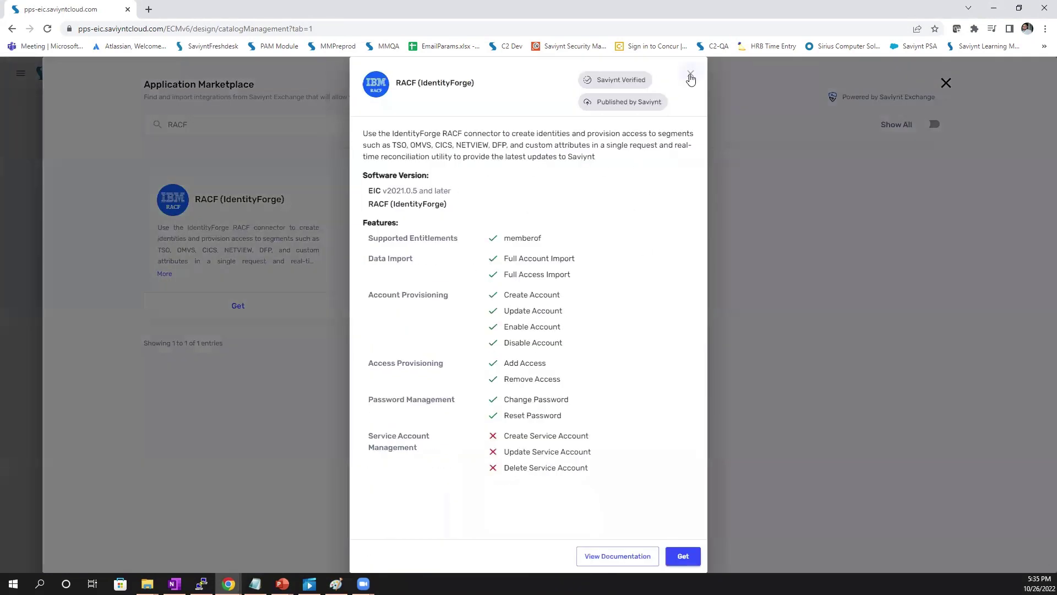
{"action": "left_click", "coordinate": [691, 73]}
{"action": "left_click", "coordinate": [237, 303]}
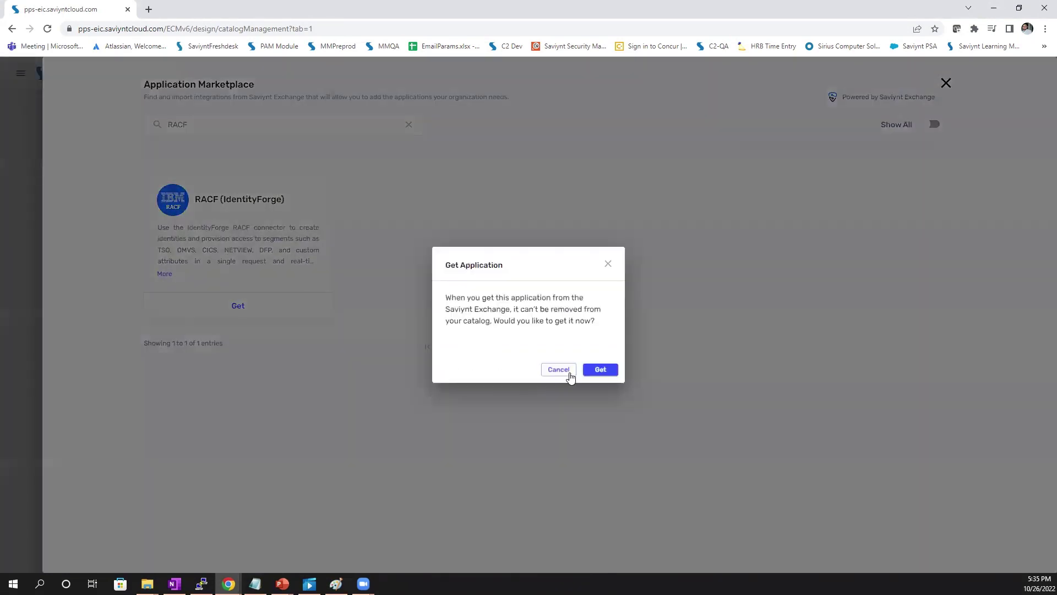
{"action": "left_click", "coordinate": [598, 370]}
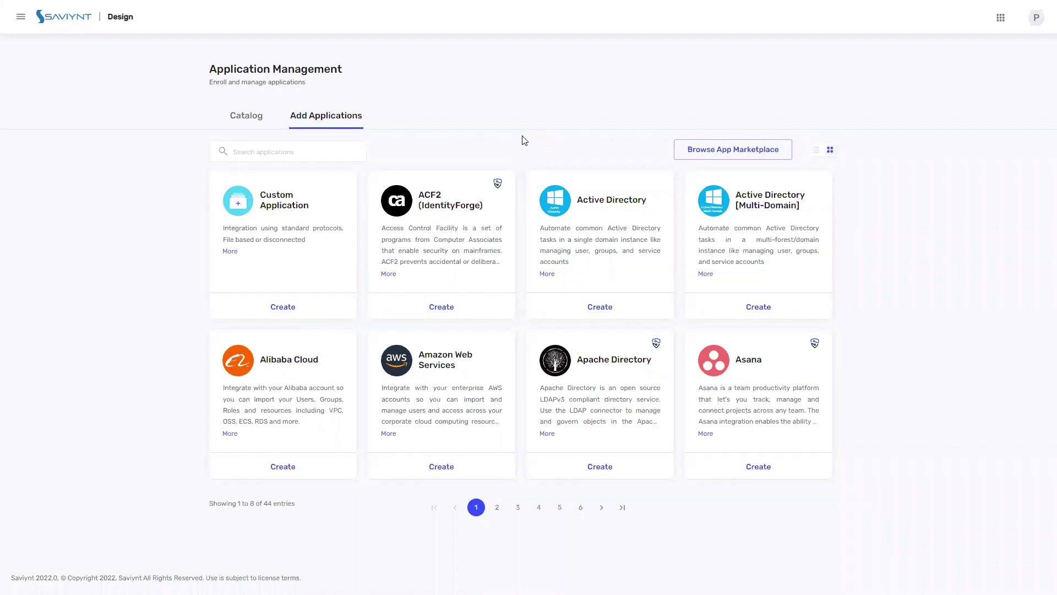
Create a RACF (IdentityForge) application named RACF_Identityforge_Application and continue to feature selection
{"action": "left_click", "coordinate": [296, 152]}
{"action": "left_click", "coordinate": [296, 152]}
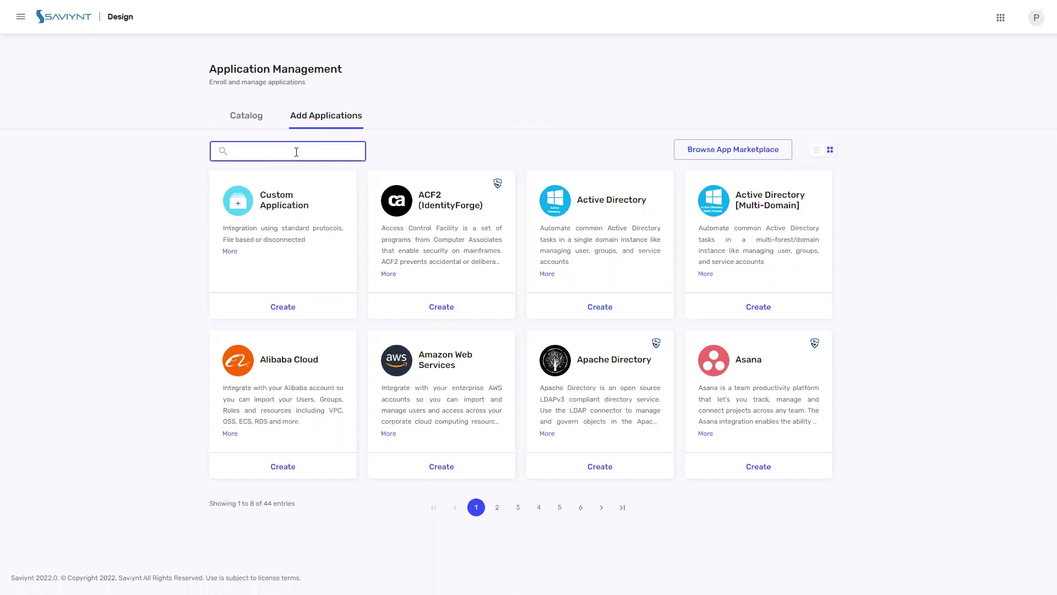
{"action": "type", "text": "RACF"}
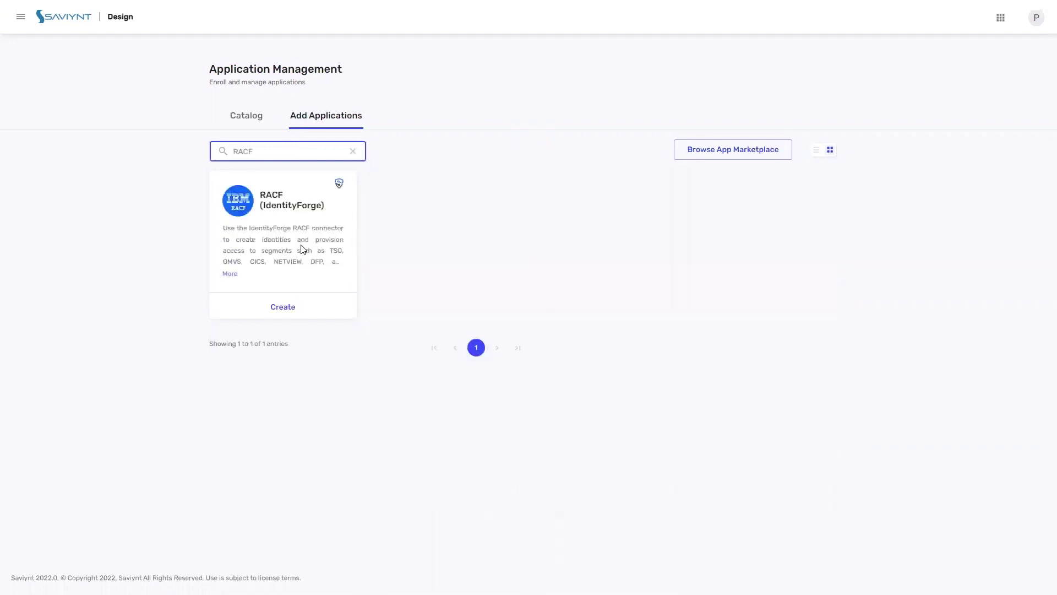
{"action": "left_click", "coordinate": [292, 315]}
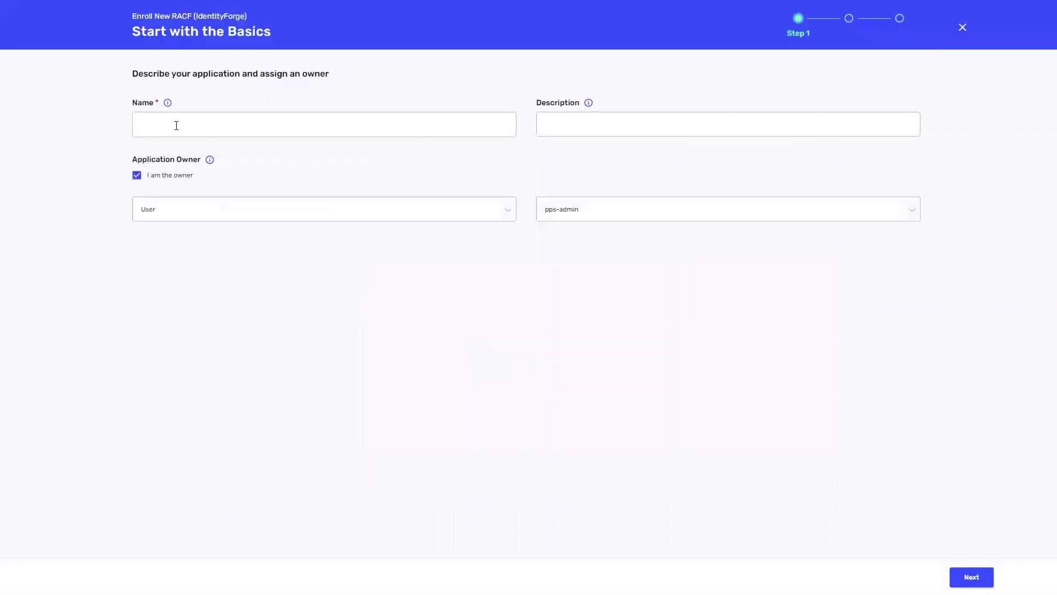
{"action": "left_click", "coordinate": [176, 125]}
{"action": "type", "text": "RACF"}
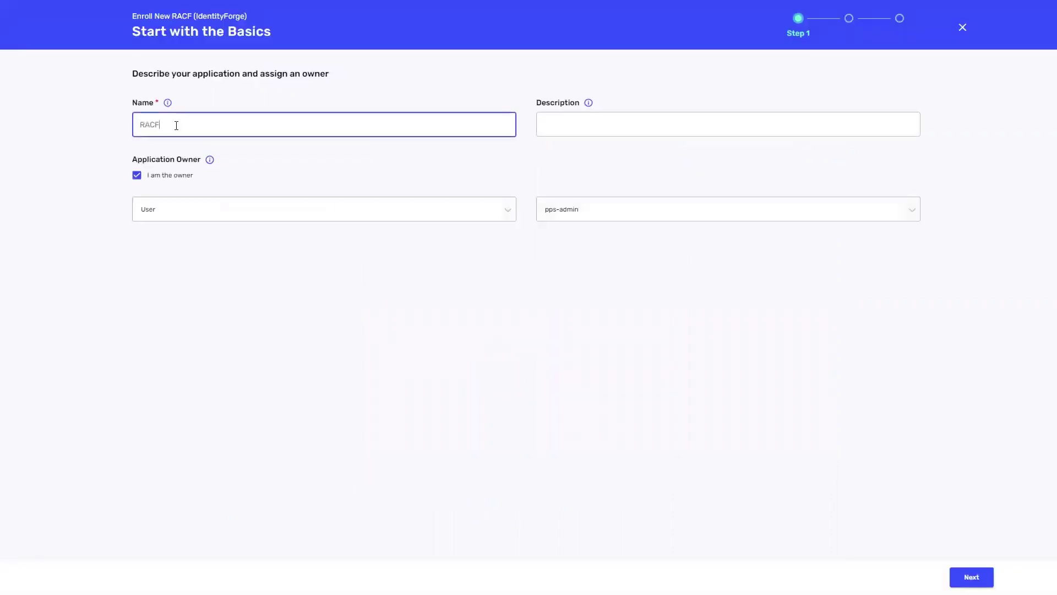
{"action": "type", "text": "_Identityforge_"}
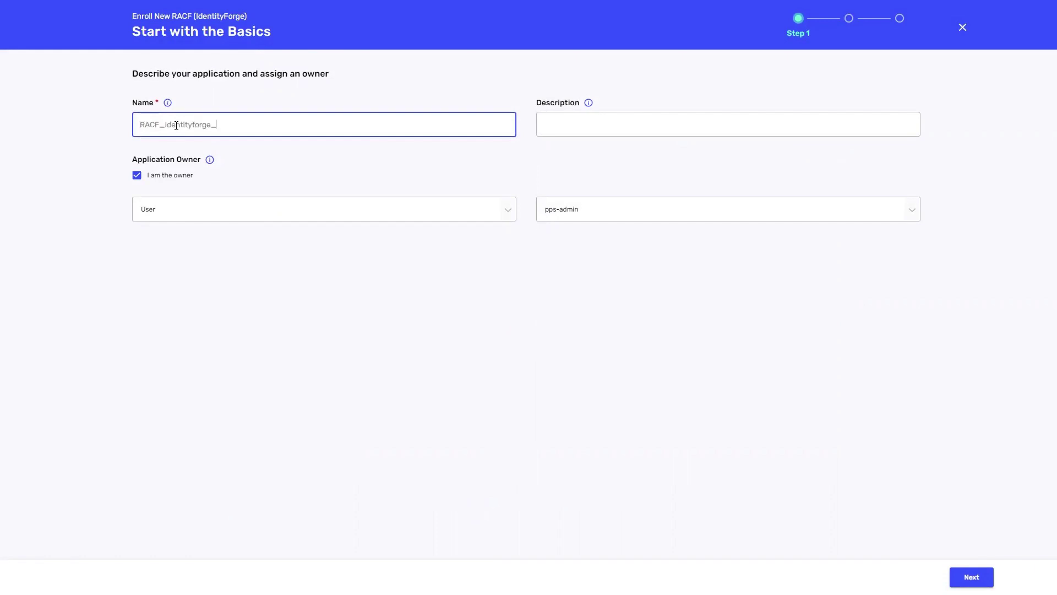
{"action": "type", "text": "Application"}
{"action": "left_click", "coordinate": [976, 576]}
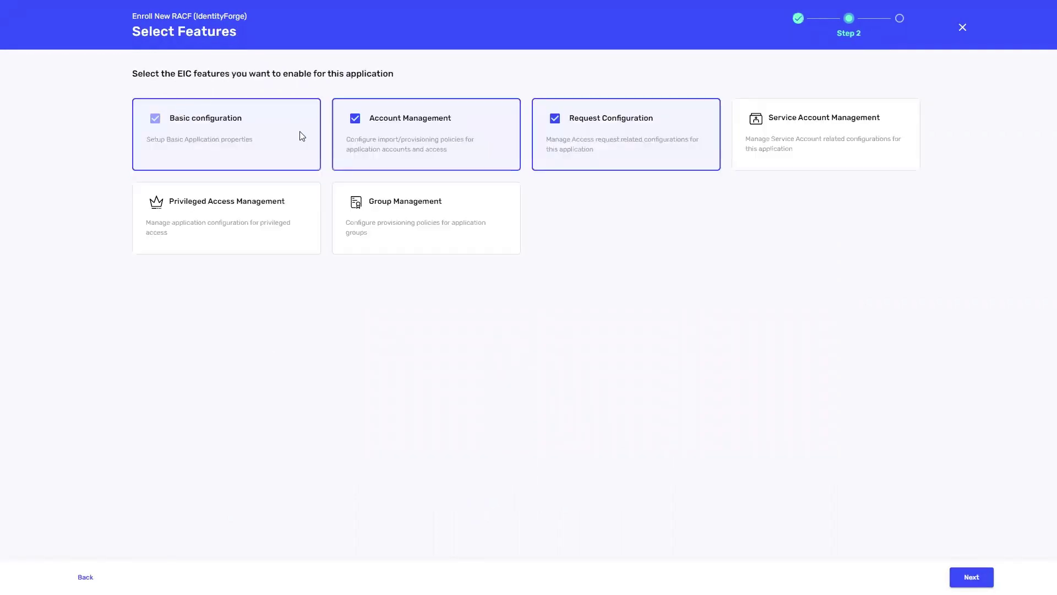
Keep the default features and set the connection hostname 52.0.200.58 with port 7000
{"action": "left_click", "coordinate": [981, 576]}
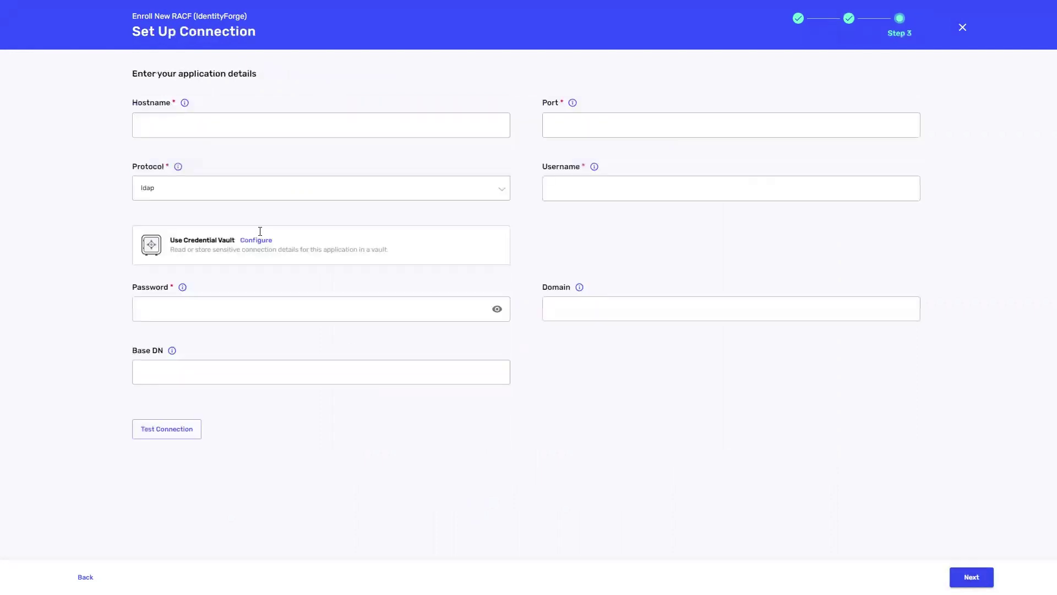
{"action": "left_click", "coordinate": [193, 121]}
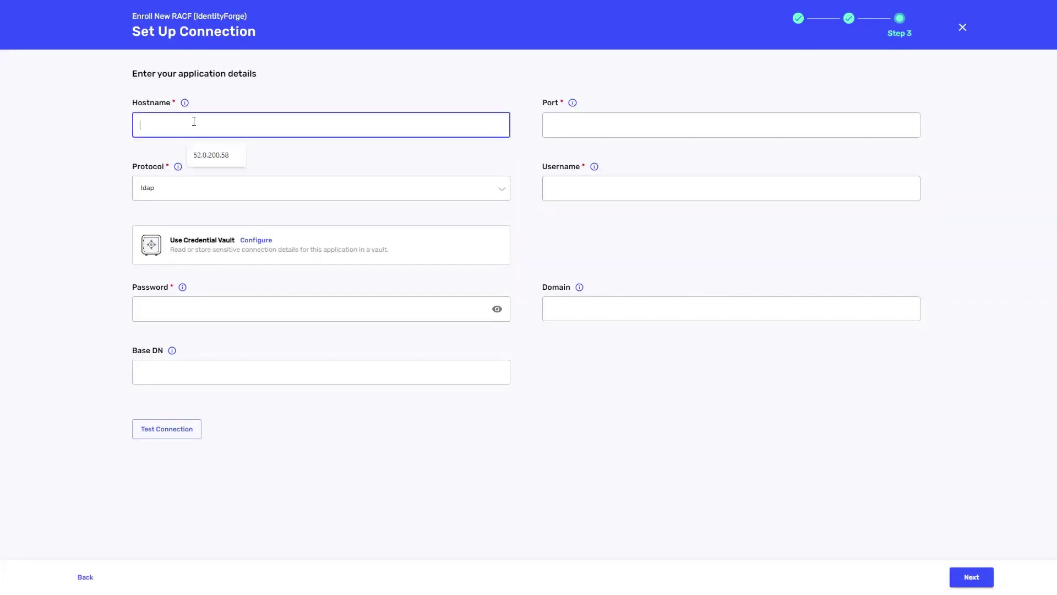
{"action": "key", "text": "Down"}
{"action": "key", "text": "Return"}
{"action": "left_click", "coordinate": [556, 130]}
{"action": "type", "text": "7"}
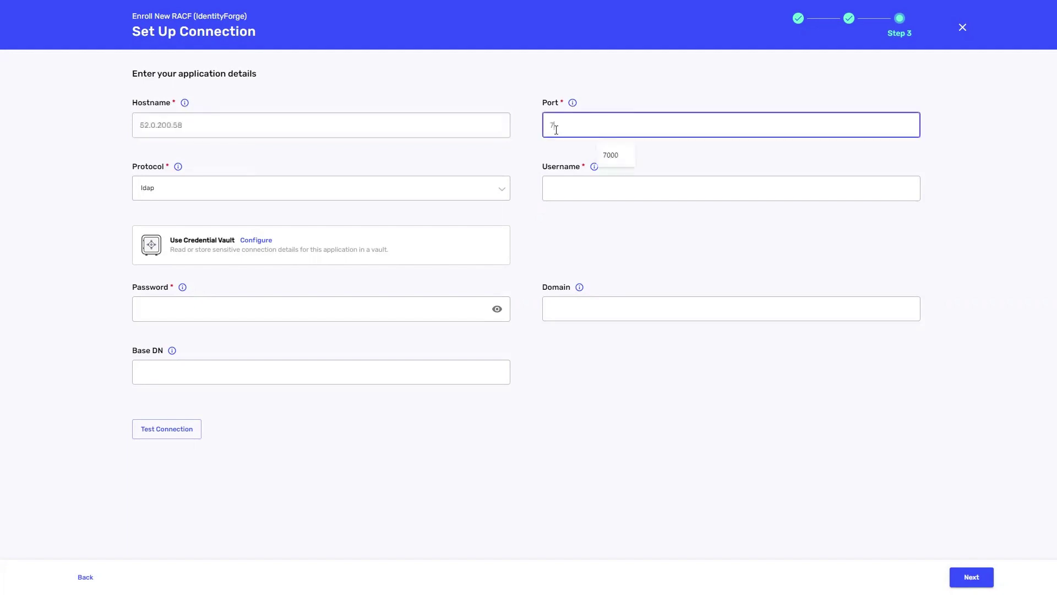
{"action": "type", "text": "000"}
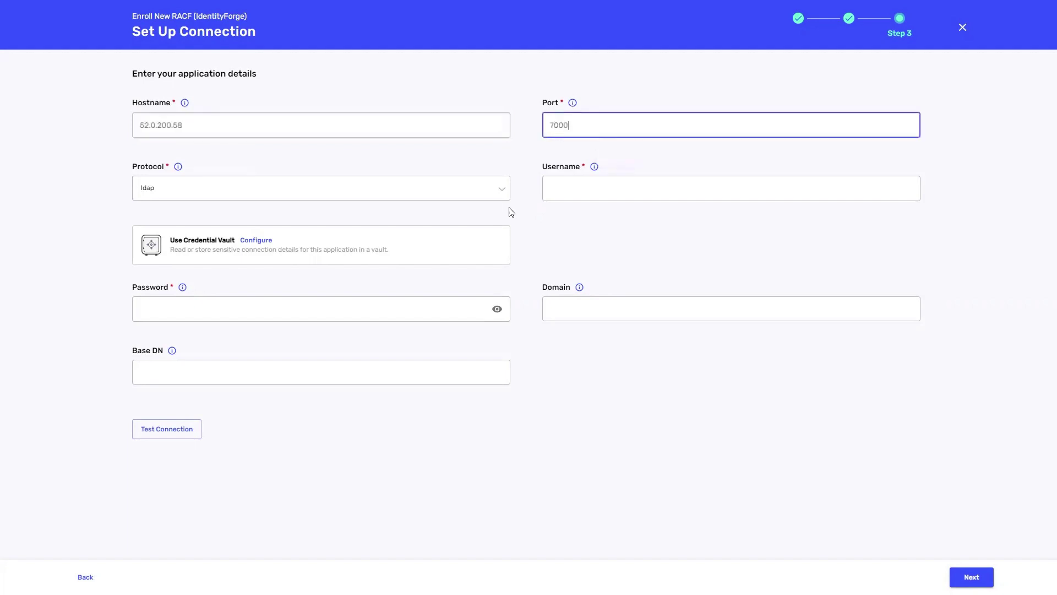
Enter the suggested bind username and paste the connection password
{"action": "left_click", "coordinate": [573, 193]}
{"action": "key", "text": "Down"}
{"action": "key", "text": "Return"}
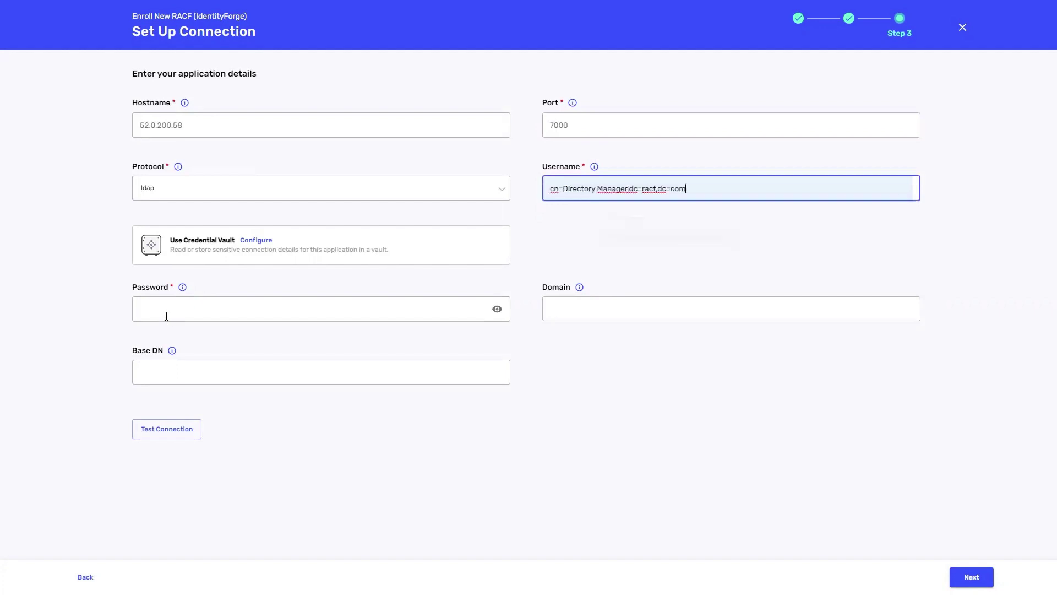
{"action": "left_click", "coordinate": [167, 316]}
{"action": "key", "text": "ctrl+v"}
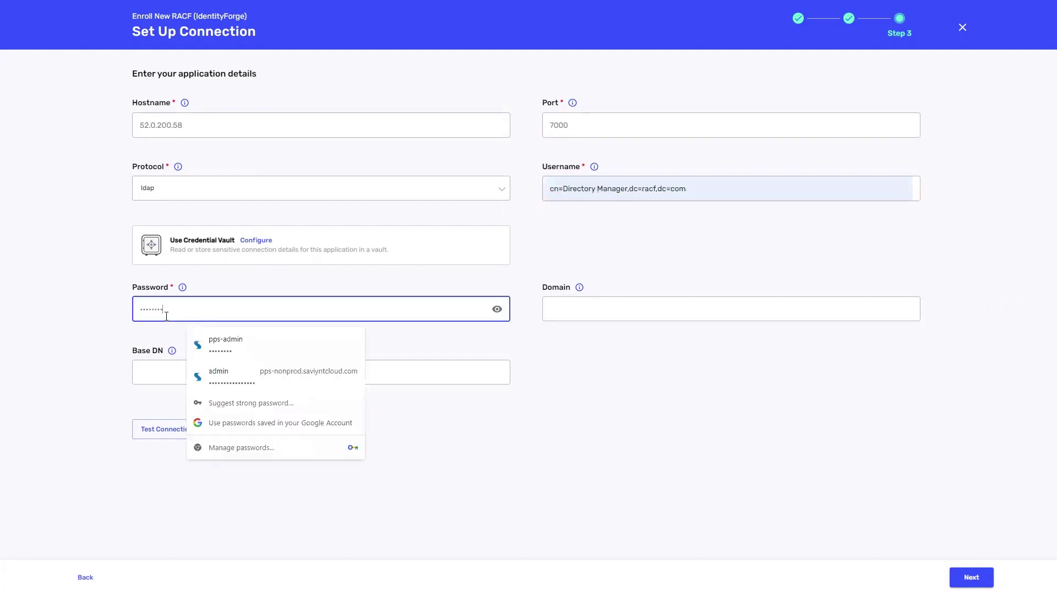
{"action": "key", "text": "ctrl+v"}
Set domain and base DN to dc=racf,dc=com and finish the connection step
{"action": "left_click", "coordinate": [589, 315]}
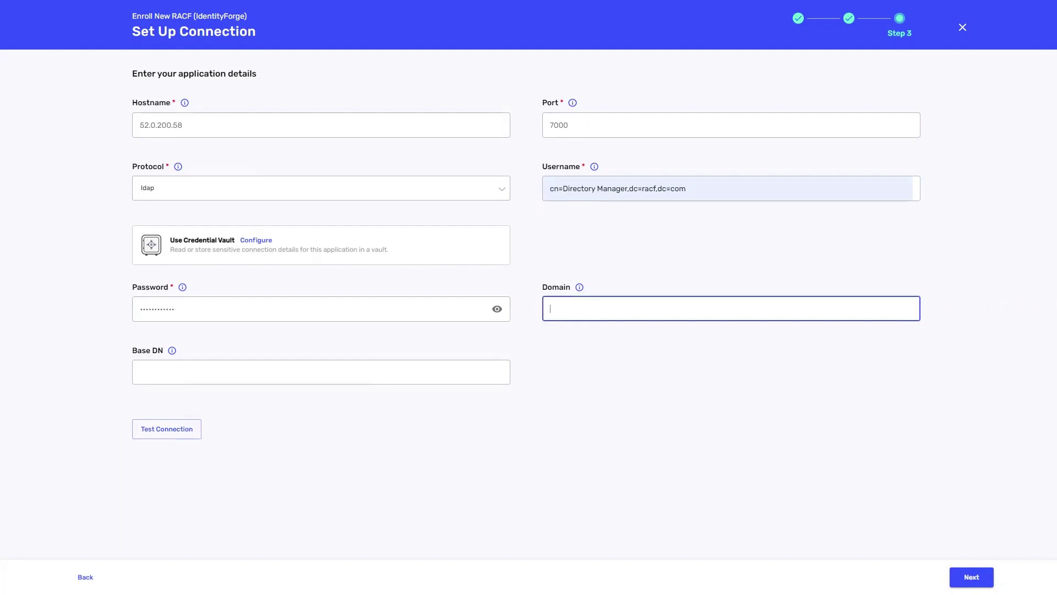
{"action": "left_click", "coordinate": [517, 287]}
{"action": "type", "text": "dc=racf,dc=com"}
{"action": "left_click", "coordinate": [156, 375]}
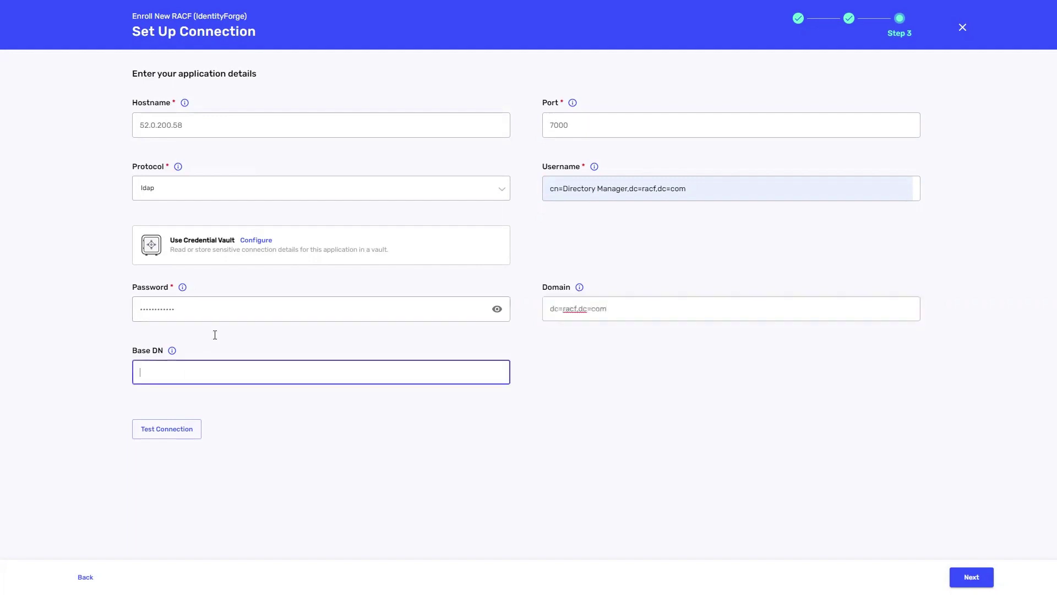
{"action": "type", "text": "dc=racf,dc=com"}
{"action": "left_click", "coordinate": [623, 453]}
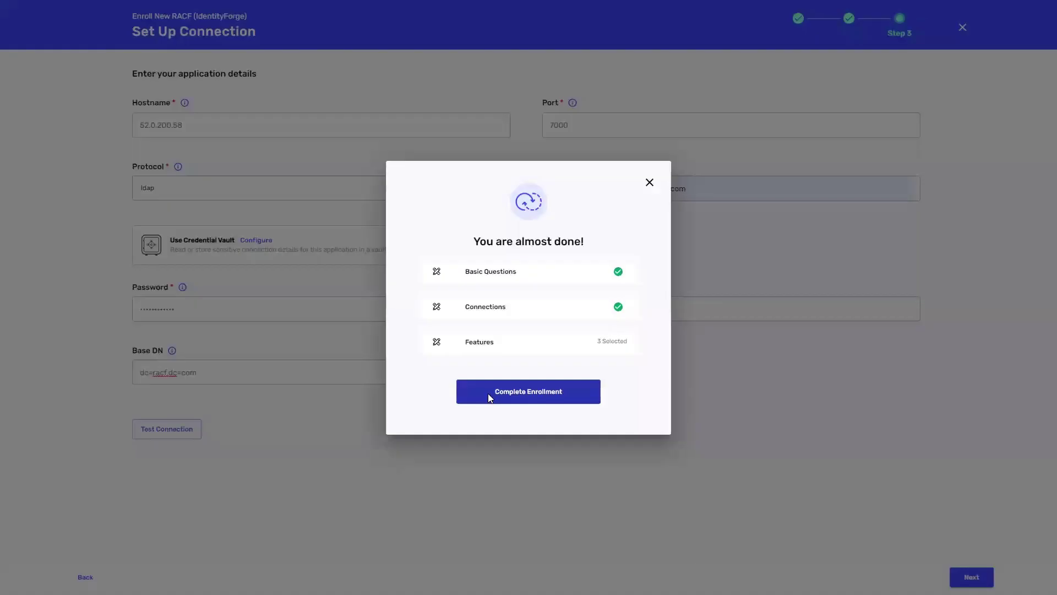
Complete the enrollment, then open RACF_Identityforge_Application under Admin > Connections
{"action": "left_click", "coordinate": [489, 397]}
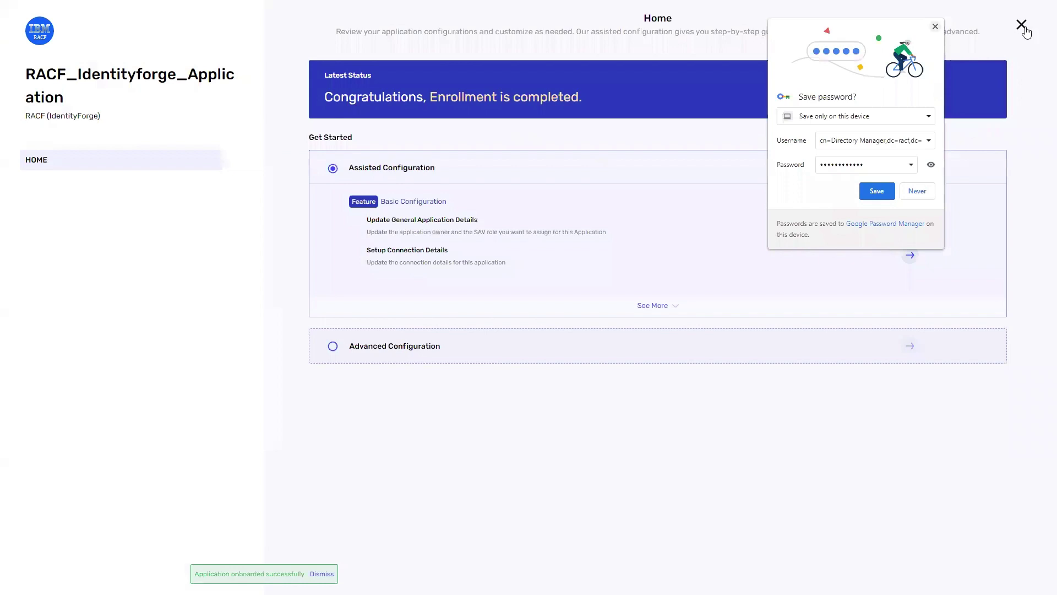
{"action": "left_click", "coordinate": [1022, 25]}
{"action": "left_click", "coordinate": [1000, 17]}
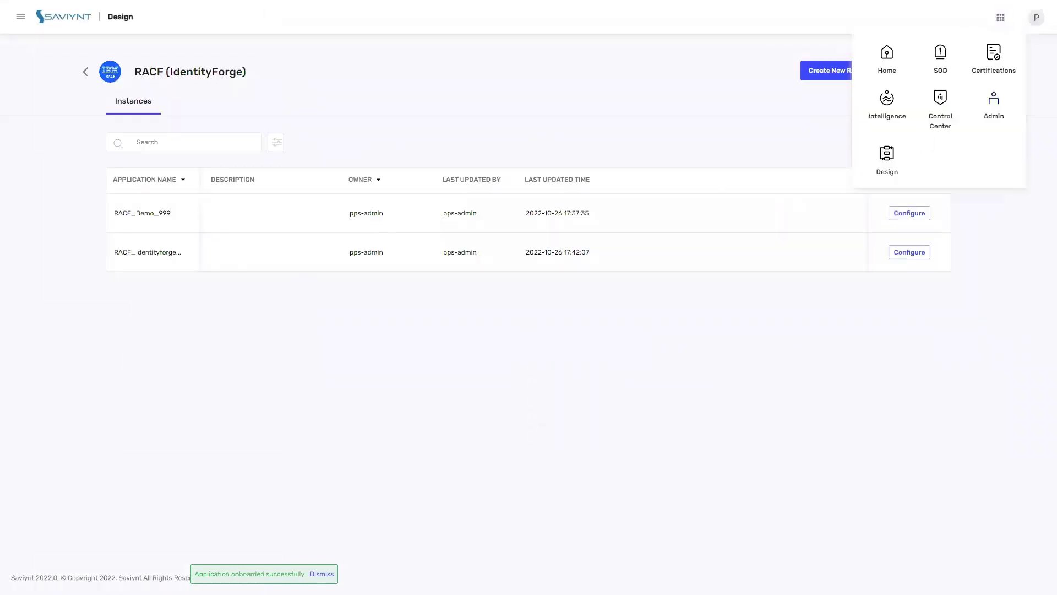
{"action": "left_click", "coordinate": [20, 24]}
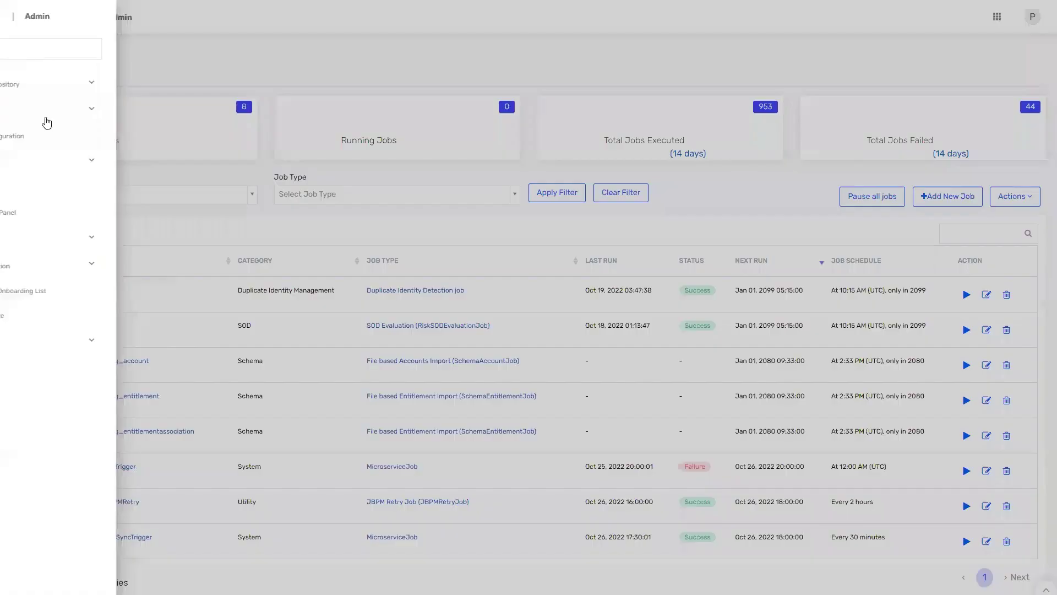
{"action": "left_click", "coordinate": [44, 238]}
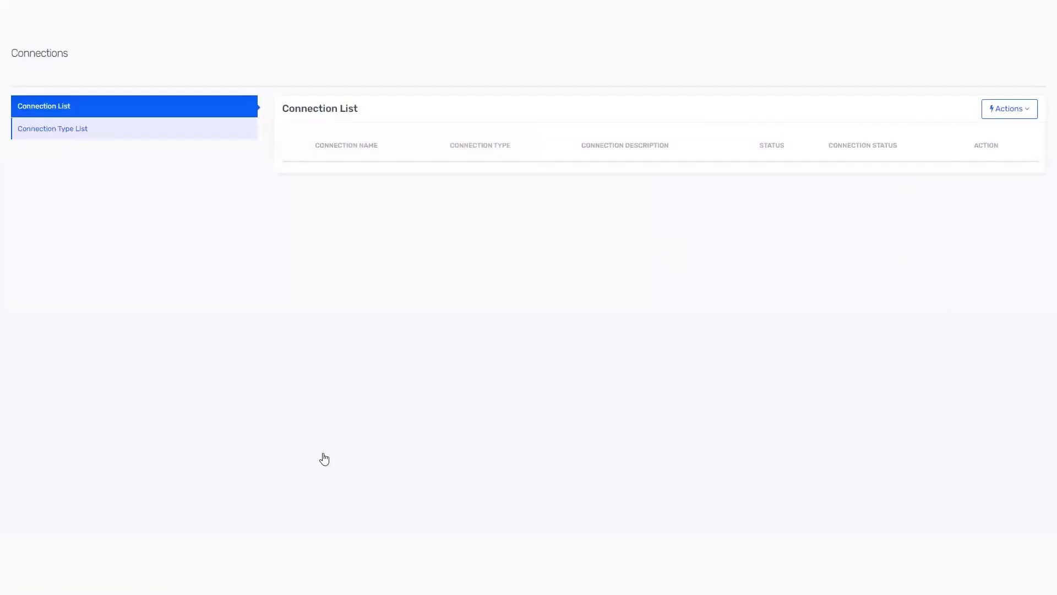
{"action": "left_click", "coordinate": [388, 479]}
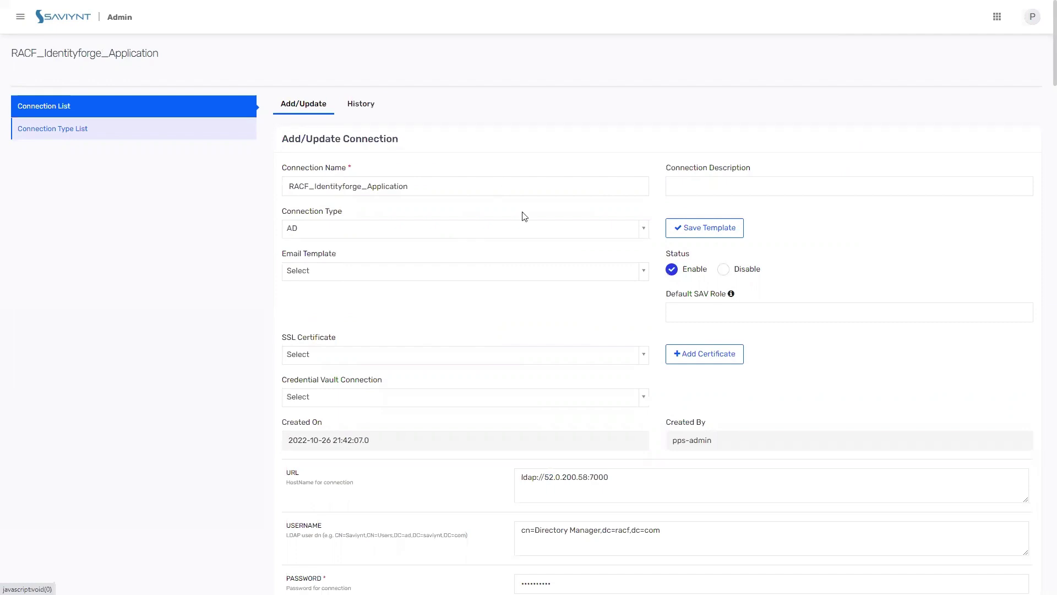
{"action": "scroll", "coordinate": [412, 357], "scroll_direction": "down", "scroll_amount": 3}
{"action": "scroll", "coordinate": [427, 324], "scroll_direction": "down", "scroll_amount": 1}
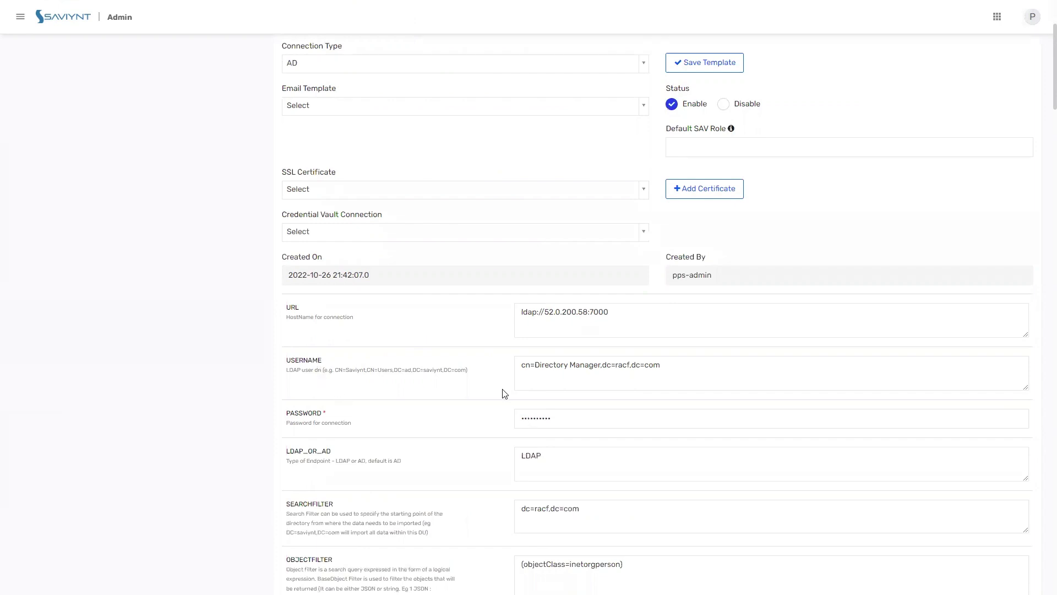
{"action": "scroll", "coordinate": [492, 362], "scroll_direction": "down", "scroll_amount": 2}
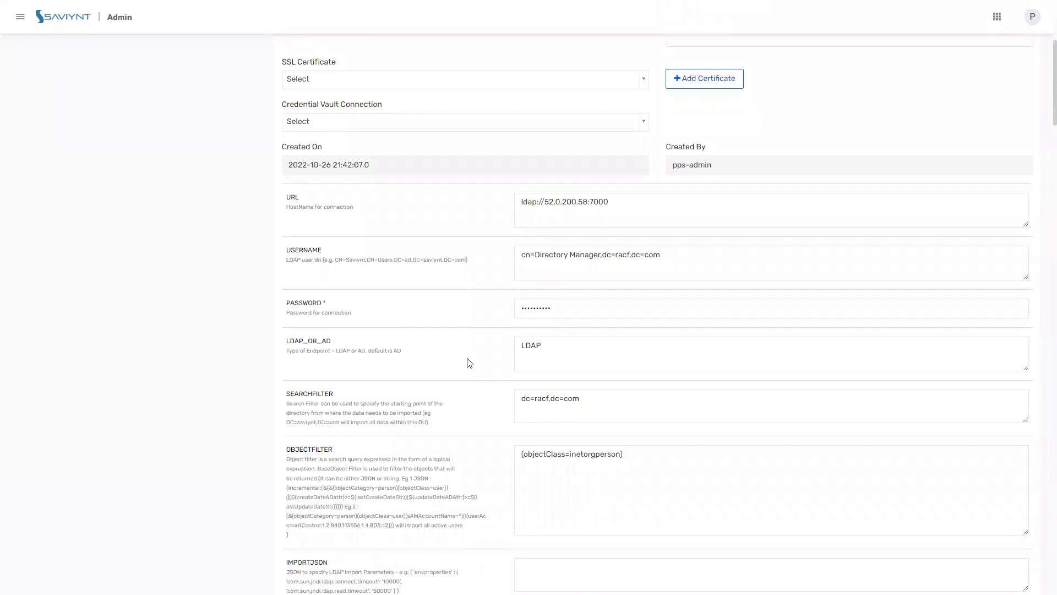
{"action": "scroll", "coordinate": [469, 363], "scroll_direction": "down", "scroll_amount": 1}
{"action": "scroll", "coordinate": [460, 380], "scroll_direction": "down", "scroll_amount": 1}
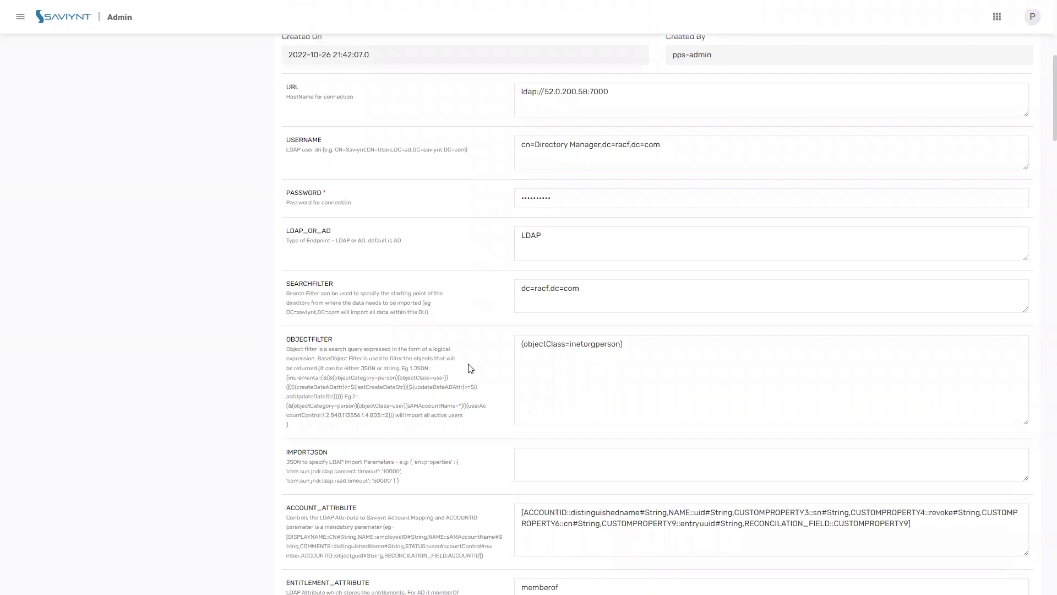
{"action": "scroll", "coordinate": [847, 367], "scroll_direction": "down", "scroll_amount": 3}
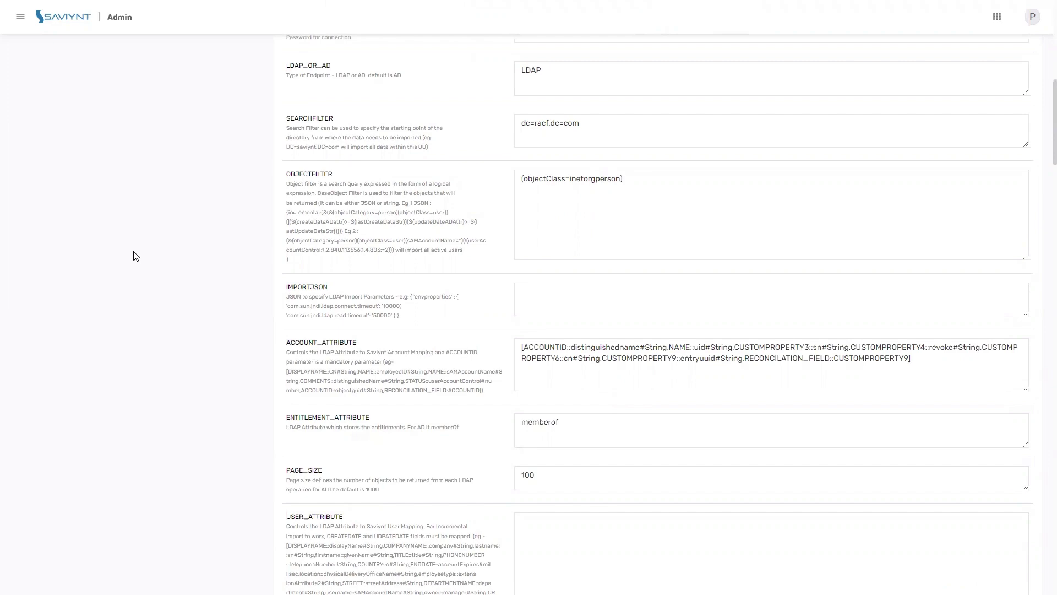
{"action": "scroll", "coordinate": [248, 305], "scroll_direction": "down", "scroll_amount": 4}
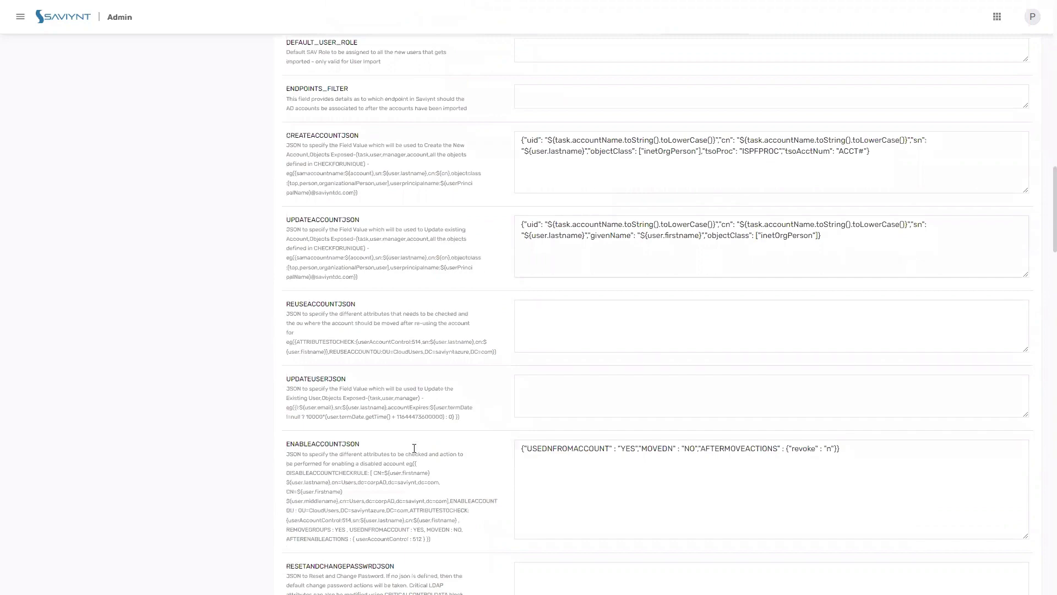
{"action": "scroll", "coordinate": [416, 450], "scroll_direction": "down", "scroll_amount": 5}
{"action": "scroll", "coordinate": [418, 453], "scroll_direction": "down", "scroll_amount": 4}
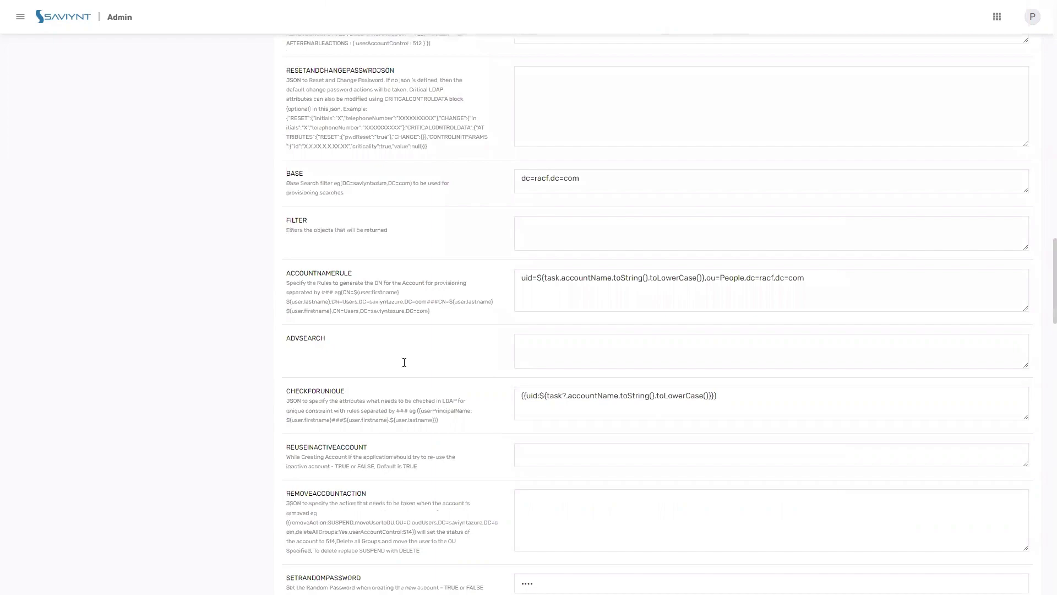
{"action": "scroll", "coordinate": [404, 363], "scroll_direction": "down", "scroll_amount": 1}
{"action": "scroll", "coordinate": [406, 368], "scroll_direction": "down", "scroll_amount": 4}
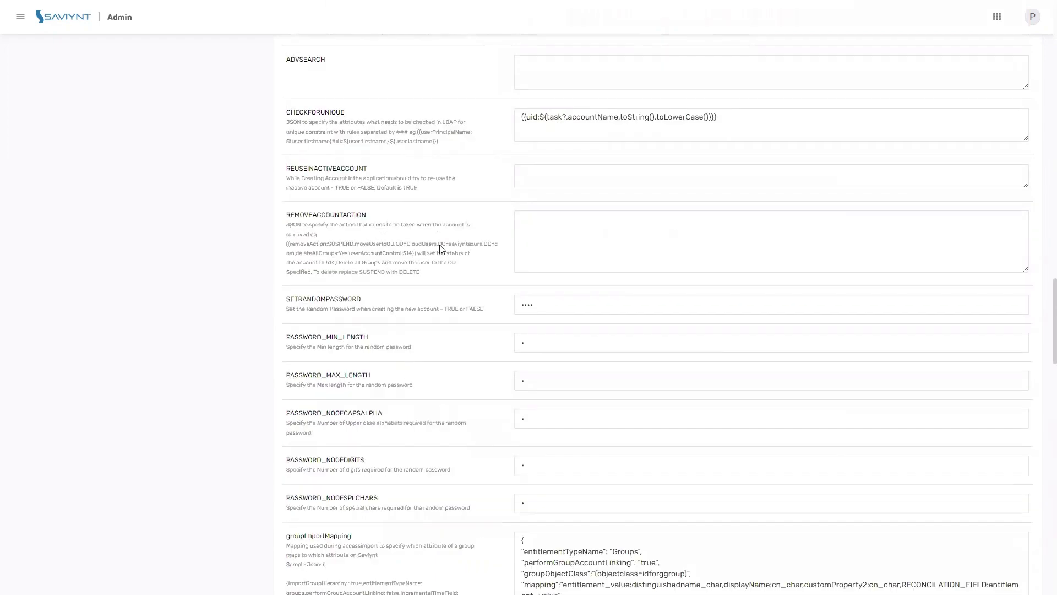
{"action": "scroll", "coordinate": [430, 408], "scroll_direction": "down", "scroll_amount": 3}
{"action": "scroll", "coordinate": [429, 405], "scroll_direction": "down", "scroll_amount": 4}
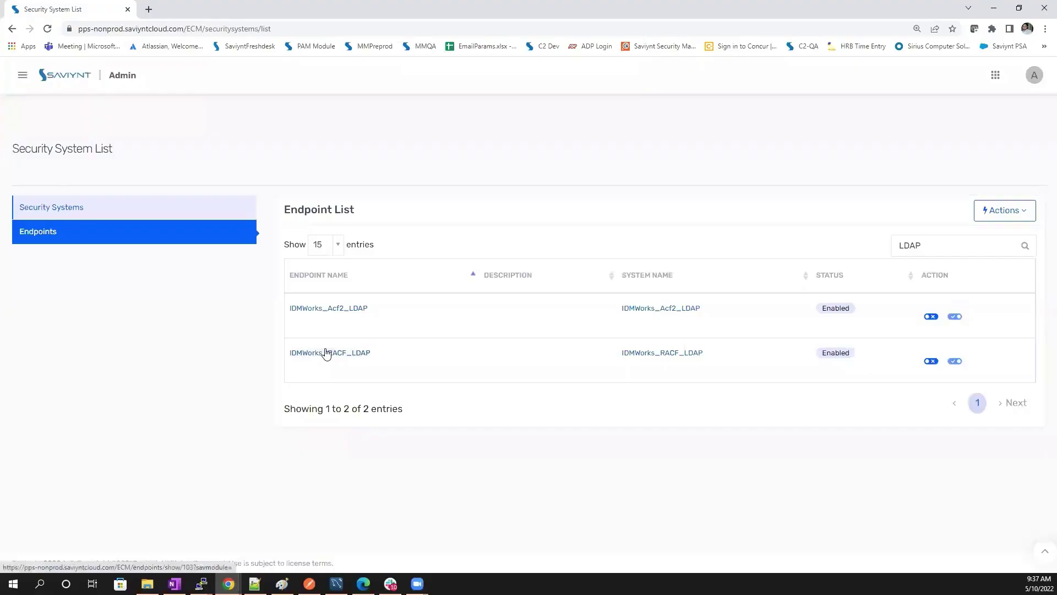
Open the IDMWorks_RACF_LDAP endpoint from the LDAP-filtered endpoint list
{"action": "left_click", "coordinate": [315, 359]}
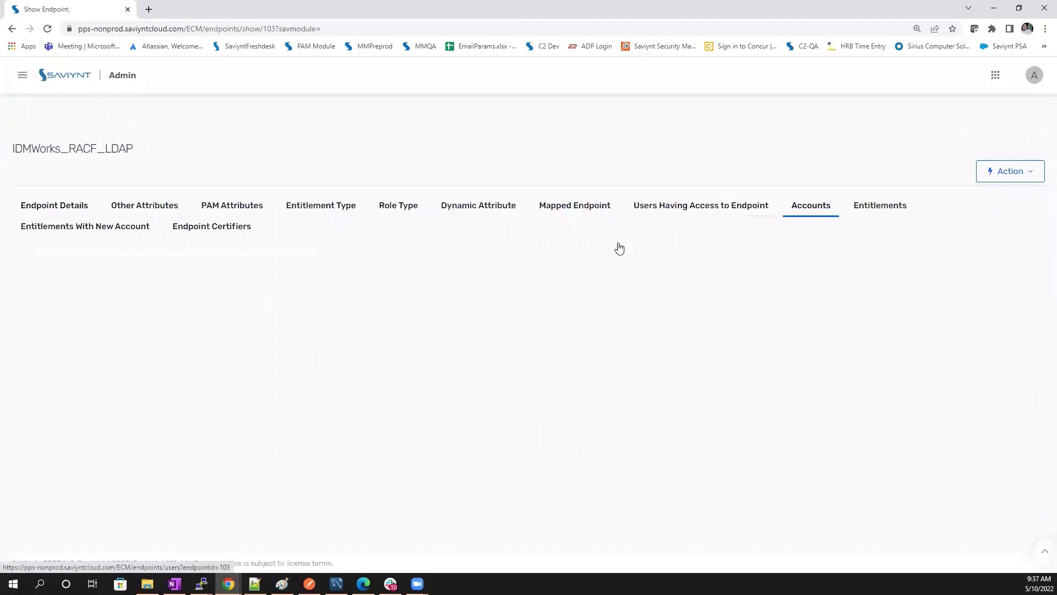
Open an endpoint account's details and check its Other Attributes, including the revoke flag
{"action": "scroll", "coordinate": [76, 529], "scroll_direction": "down", "scroll_amount": 5}
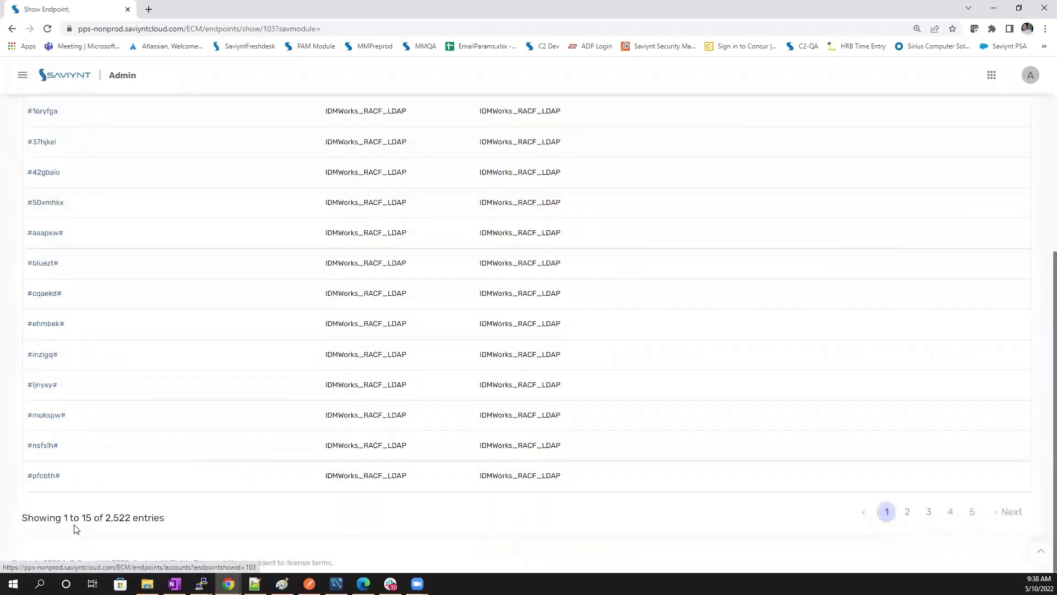
{"action": "left_click", "coordinate": [52, 421]}
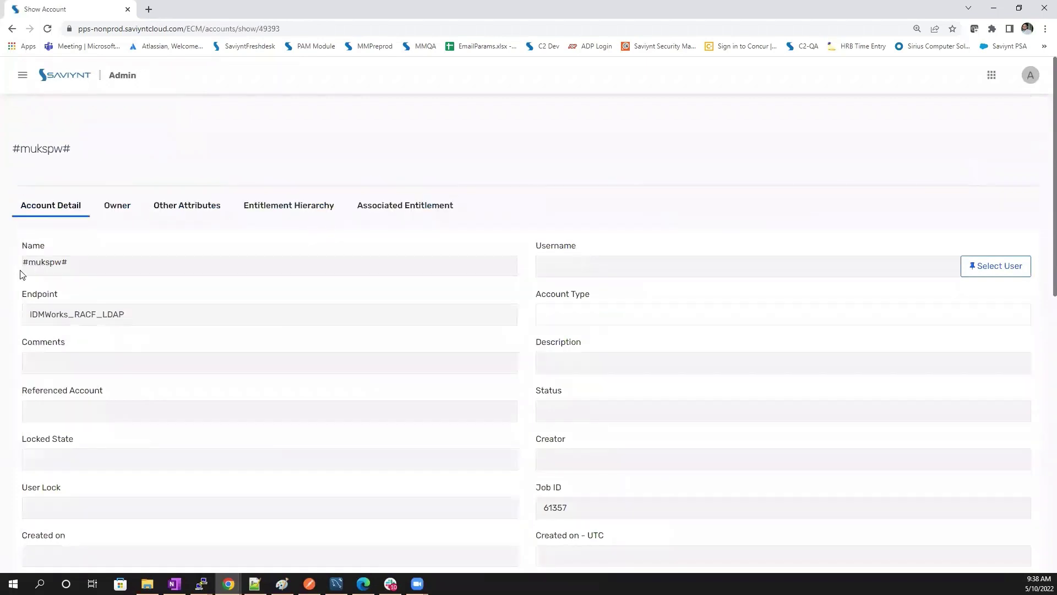
{"action": "left_click", "coordinate": [187, 205]}
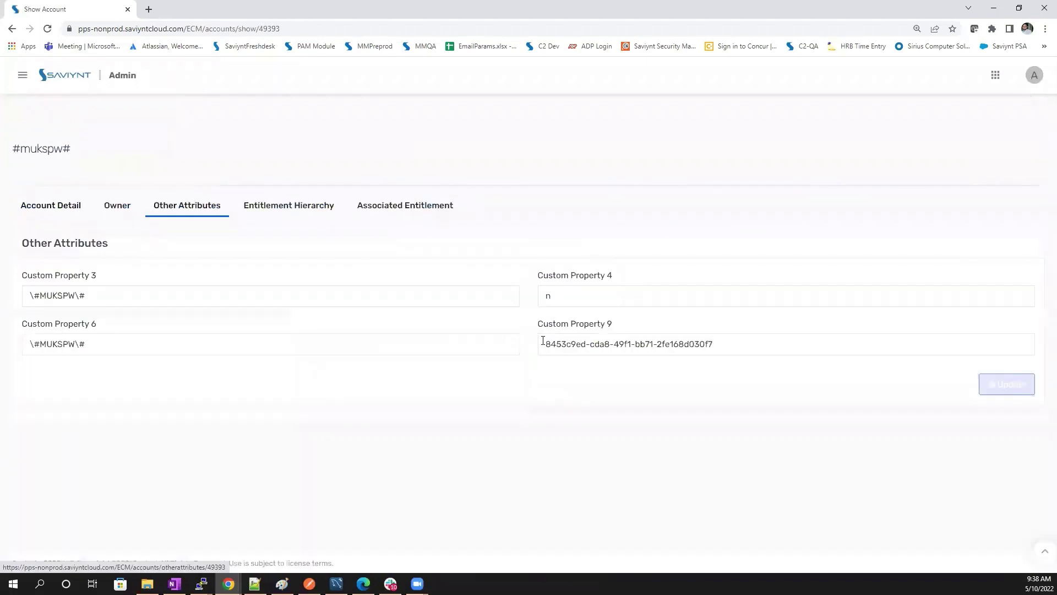
{"action": "key", "text": "shift+Tab"}
{"action": "key", "text": "shift+Tab"}
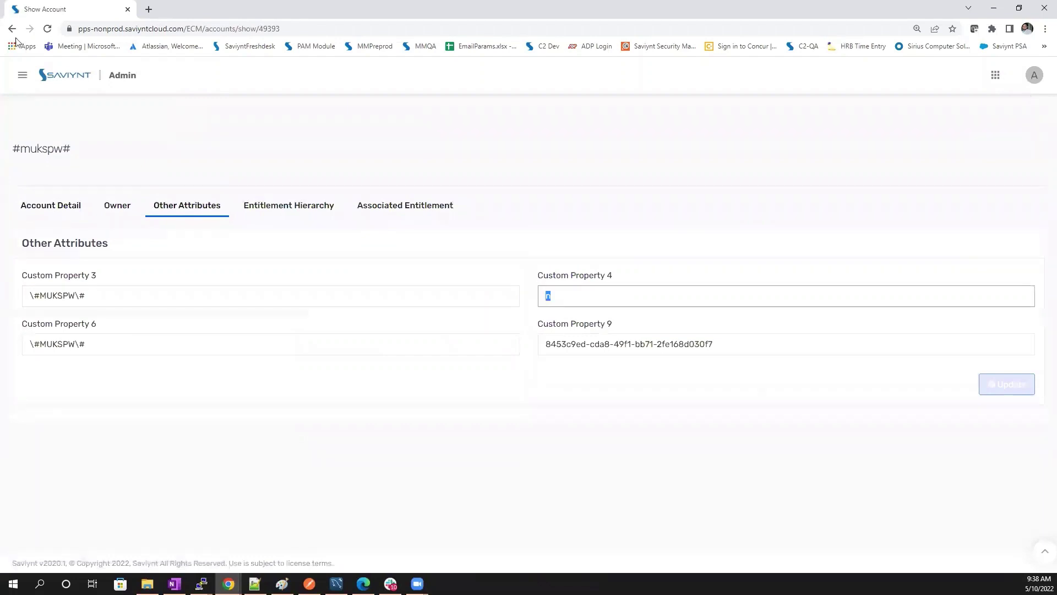
{"action": "left_click", "coordinate": [12, 28]}
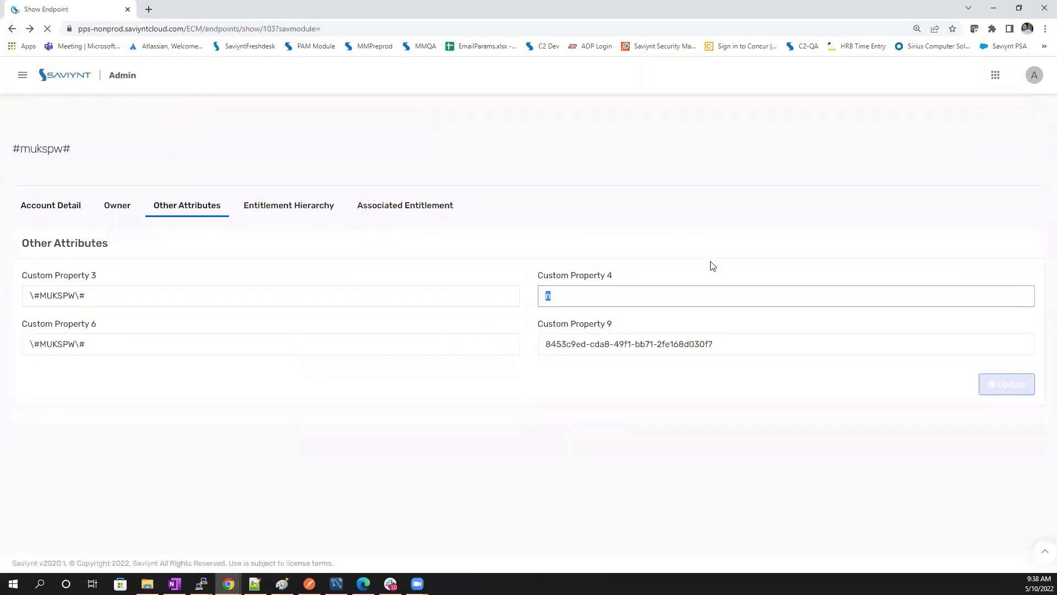
Scroll through the IDMWorks_RACF_LDAP endpoint's 1,694 entitlements
{"action": "scroll", "coordinate": [713, 265], "scroll_direction": "up", "scroll_amount": 5}
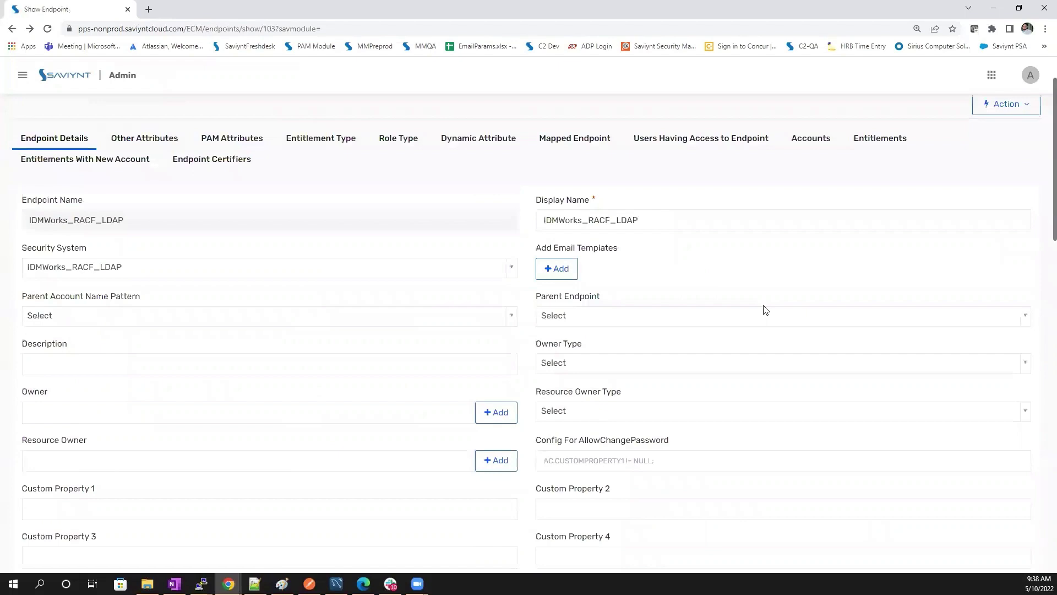
{"action": "scroll", "coordinate": [766, 310], "scroll_direction": "up", "scroll_amount": 2}
{"action": "left_click", "coordinate": [850, 222]}
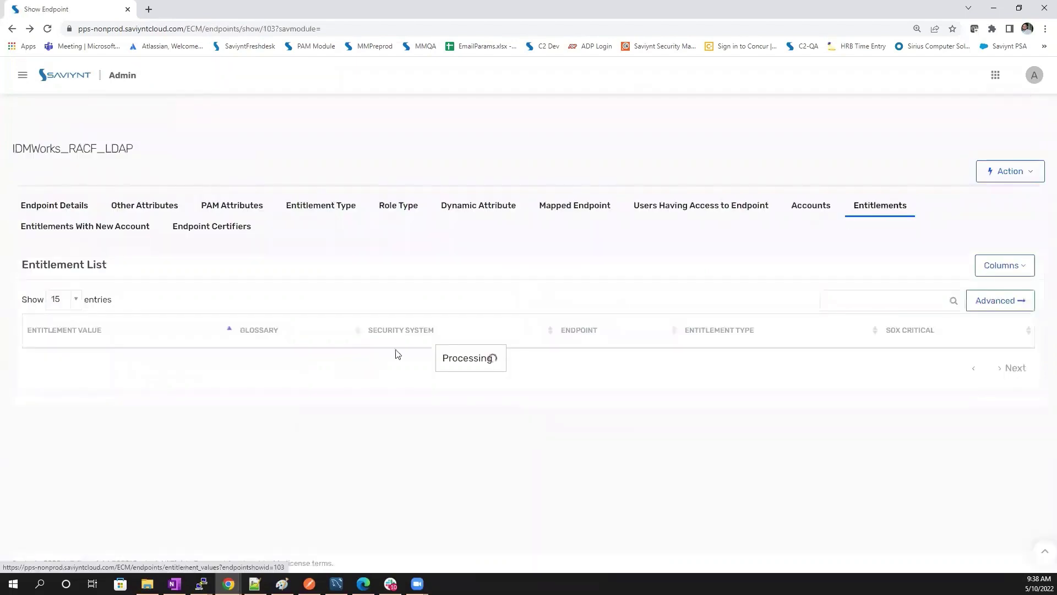
{"action": "scroll", "coordinate": [211, 286], "scroll_direction": "down", "scroll_amount": 2}
{"action": "scroll", "coordinate": [156, 499], "scroll_direction": "down", "scroll_amount": 1}
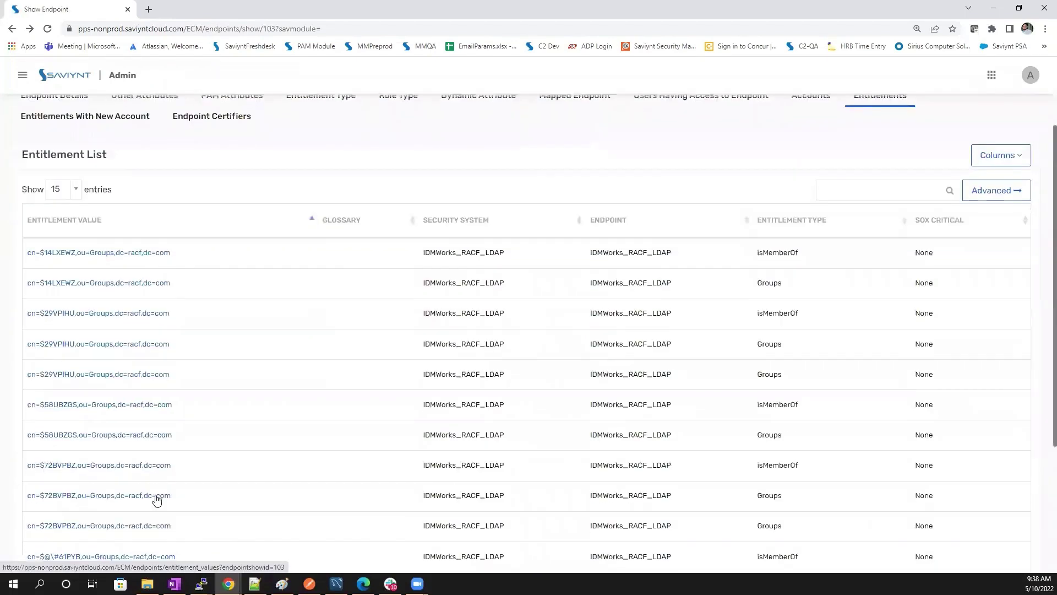
{"action": "scroll", "coordinate": [157, 500], "scroll_direction": "down", "scroll_amount": 4}
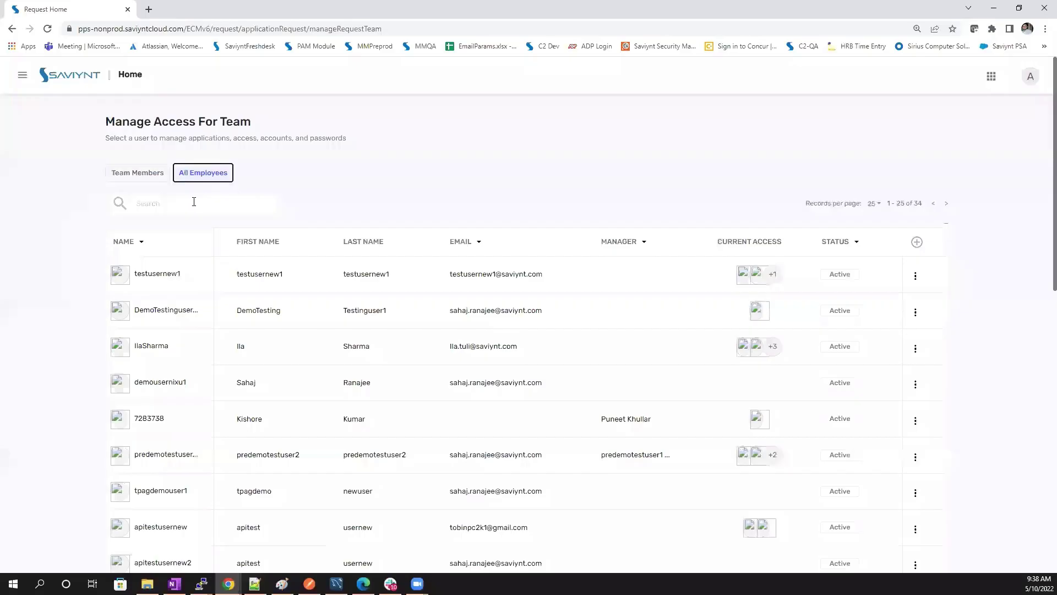
Find the target user in Manage Access For Team and start a new access request
{"action": "type", "text": "mtracfd"}
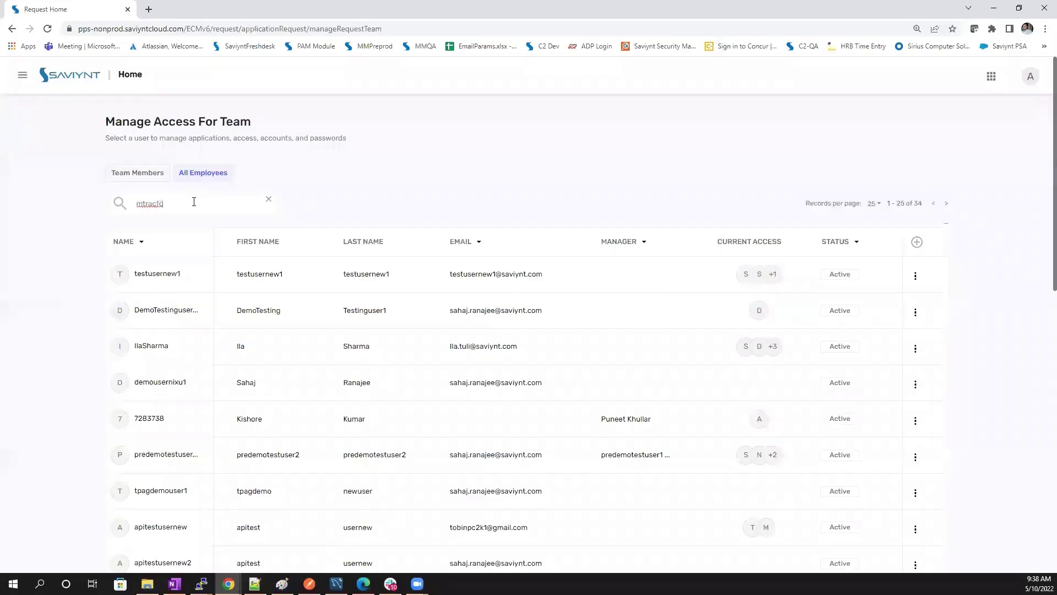
{"action": "key", "text": "Return"}
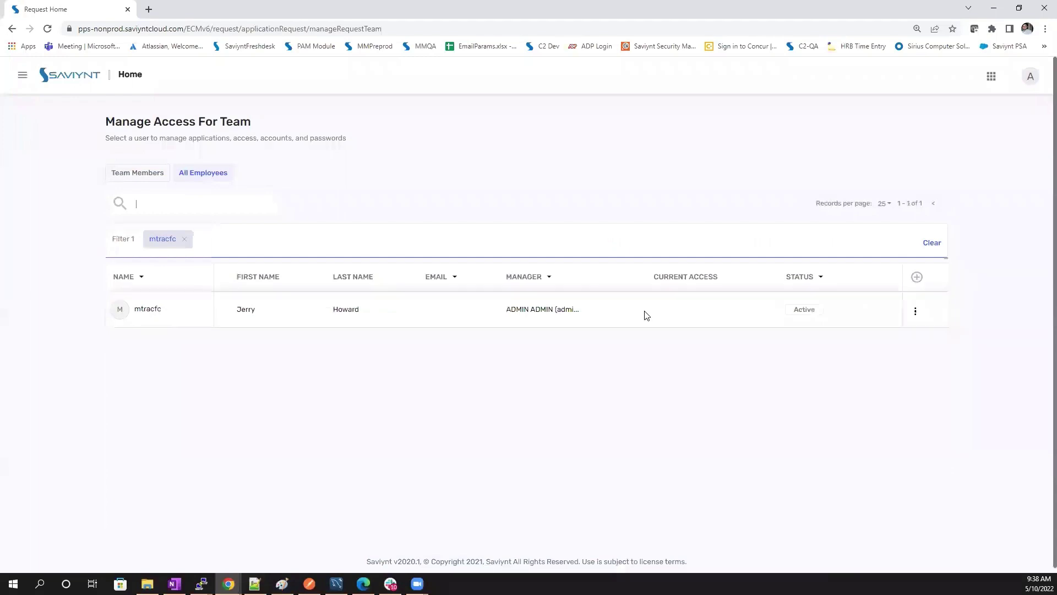
{"action": "left_click", "coordinate": [913, 314]}
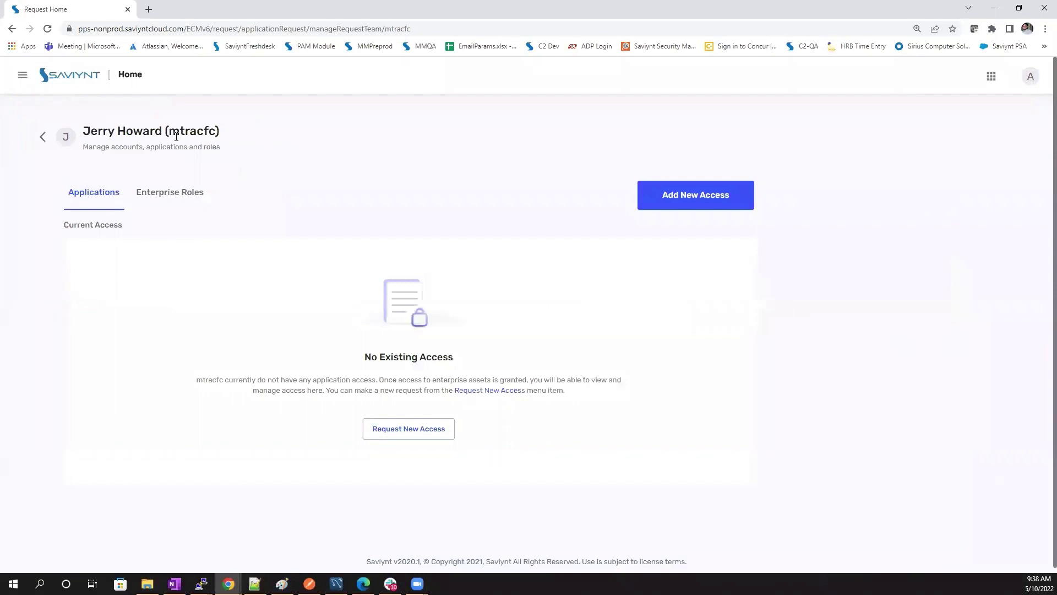
{"action": "left_click", "coordinate": [669, 203]}
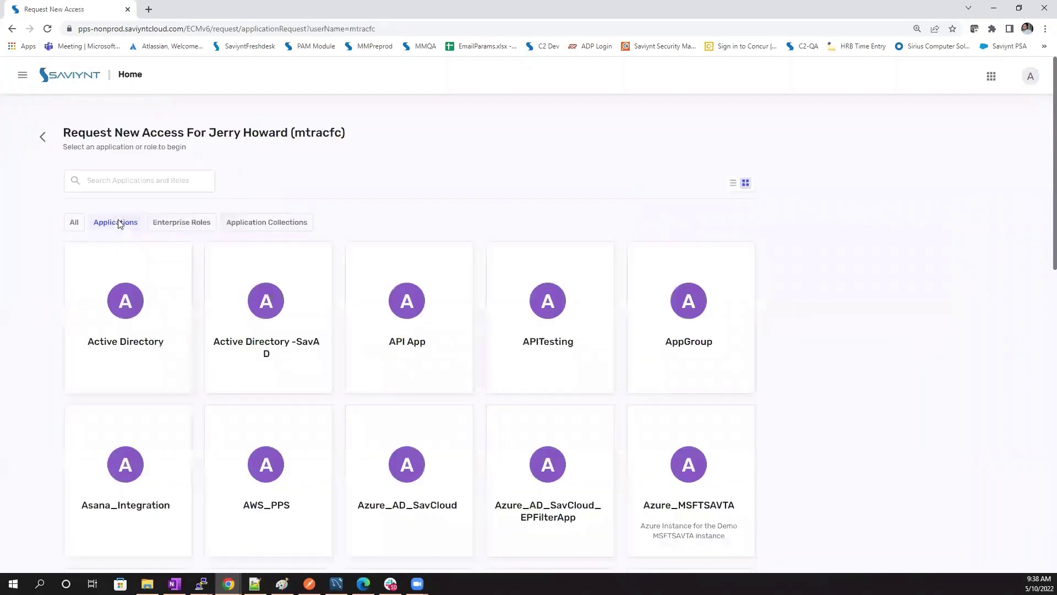
Request a new IDMWorks_RACF_LDAP account, confirm and submit it, and select the request ID
{"action": "left_click", "coordinate": [120, 187]}
{"action": "type", "text": "RACF"}
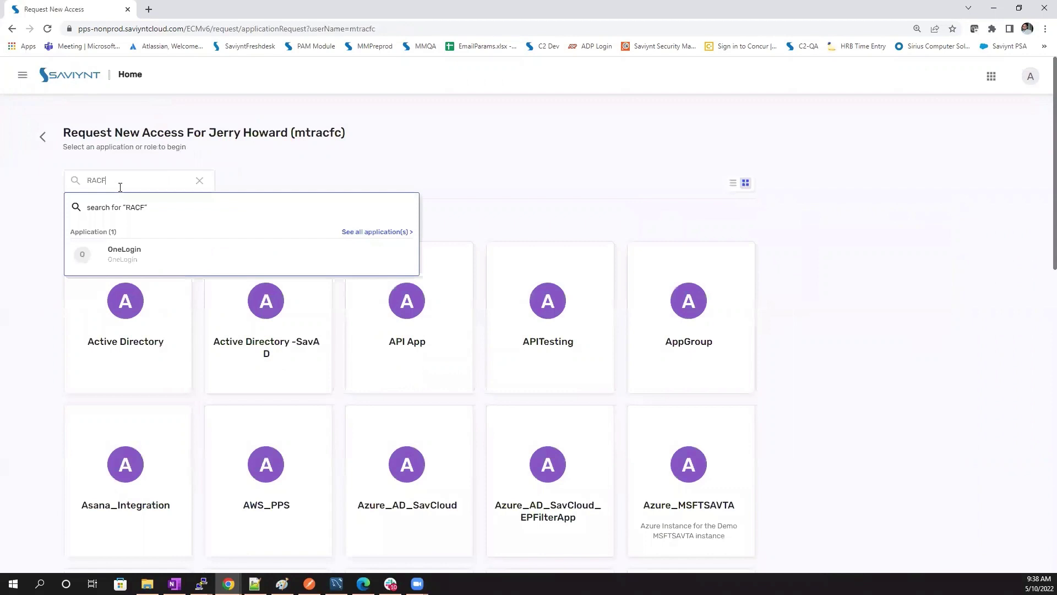
{"action": "key", "text": "Return"}
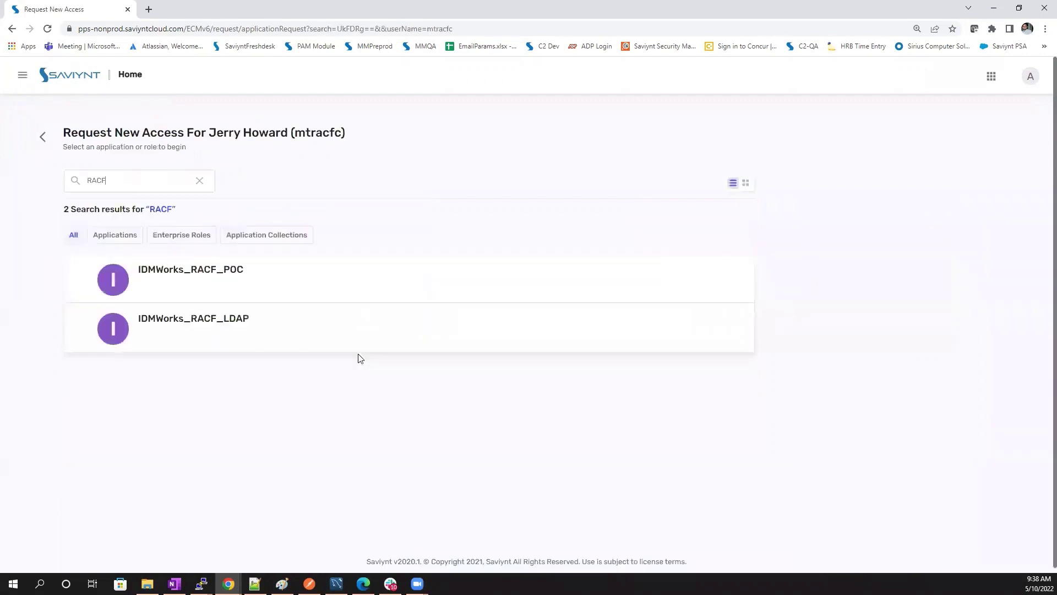
{"action": "left_click", "coordinate": [276, 325]}
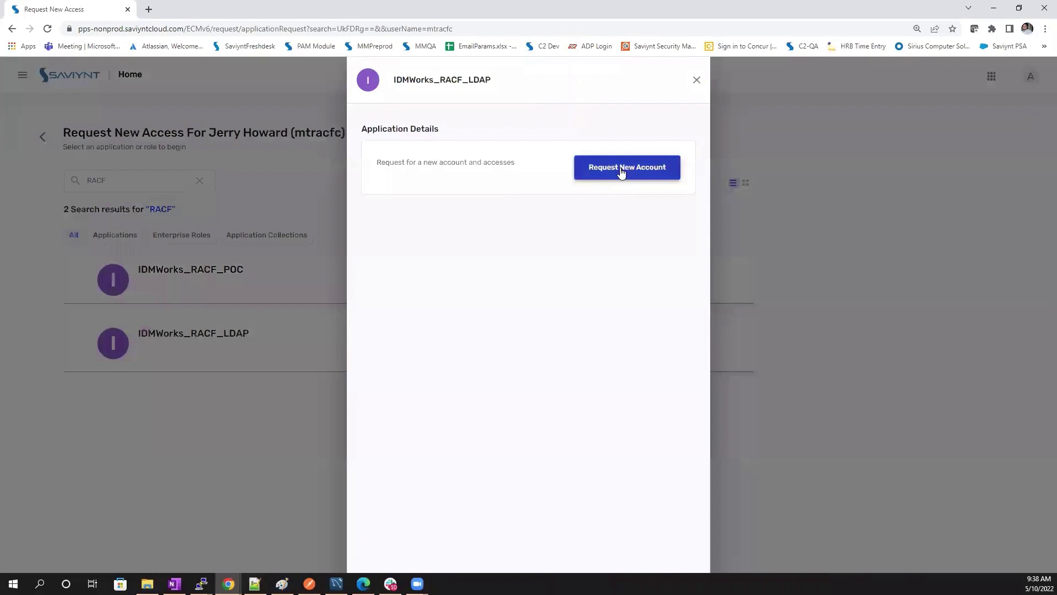
{"action": "left_click", "coordinate": [622, 173]}
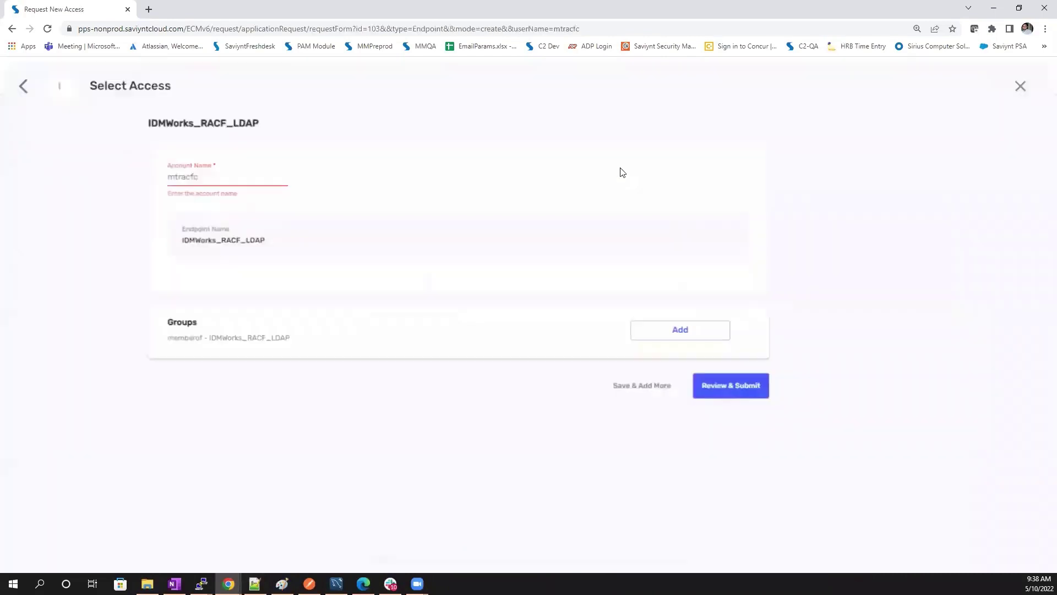
{"action": "left_click", "coordinate": [727, 378]}
{"action": "left_click", "coordinate": [165, 393]}
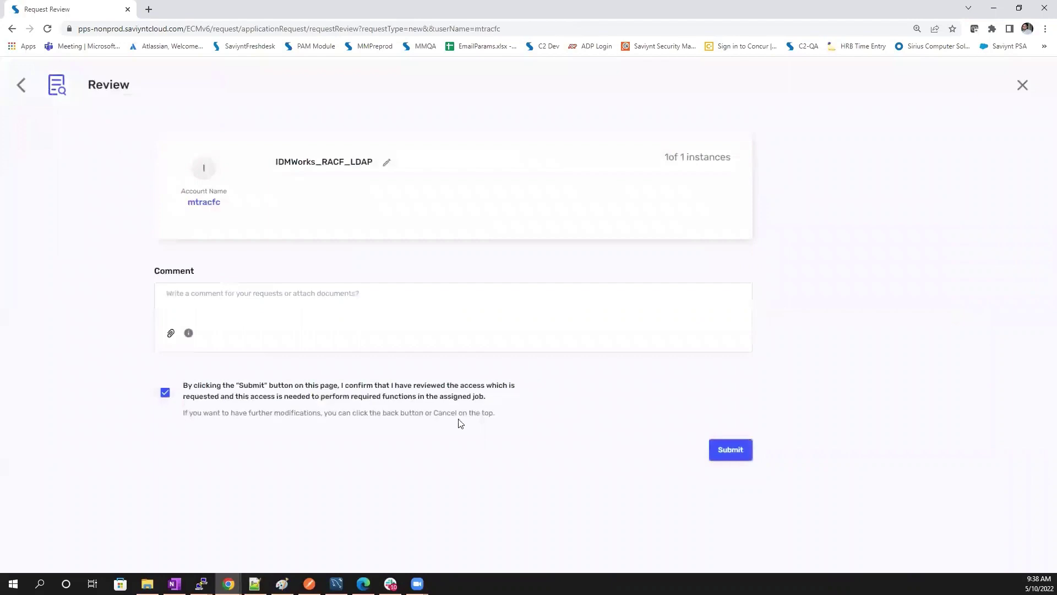
{"action": "left_click", "coordinate": [724, 451]}
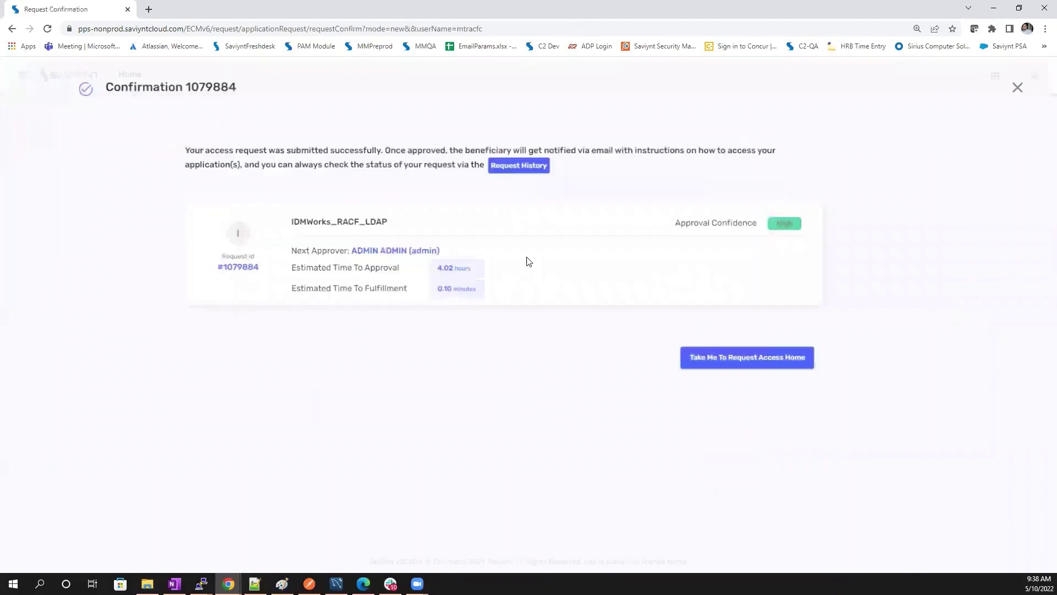
{"action": "left_click_drag", "start_coordinate": [225, 266], "coordinate": [258, 273]}
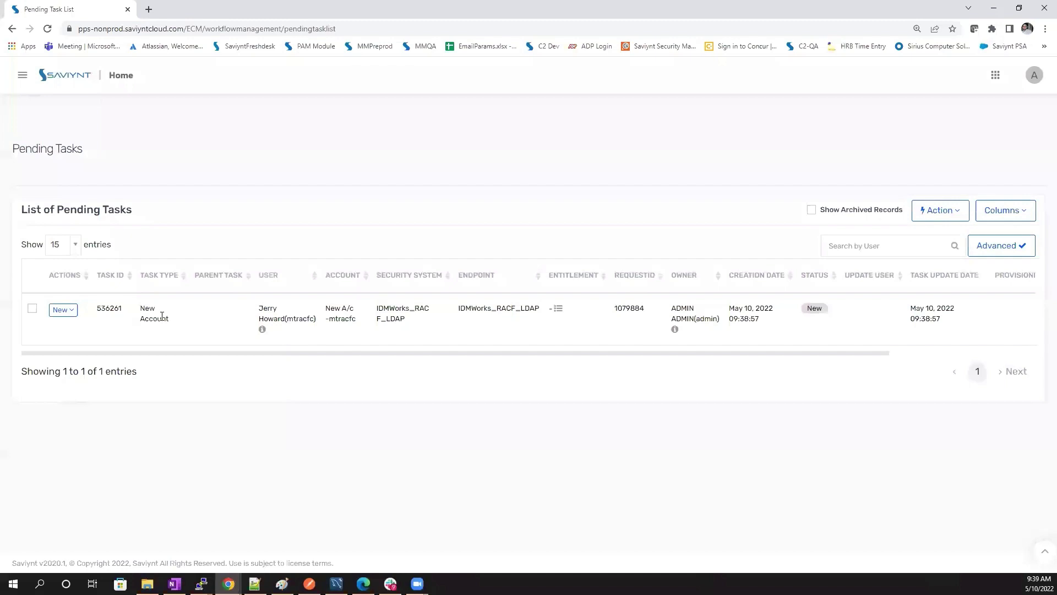
Filter the Admin Job Control Panel by RACF and edit the RACF_Prov job's trigger
{"action": "triple_click", "coordinate": [162, 315]}
{"action": "left_click", "coordinate": [995, 75]}
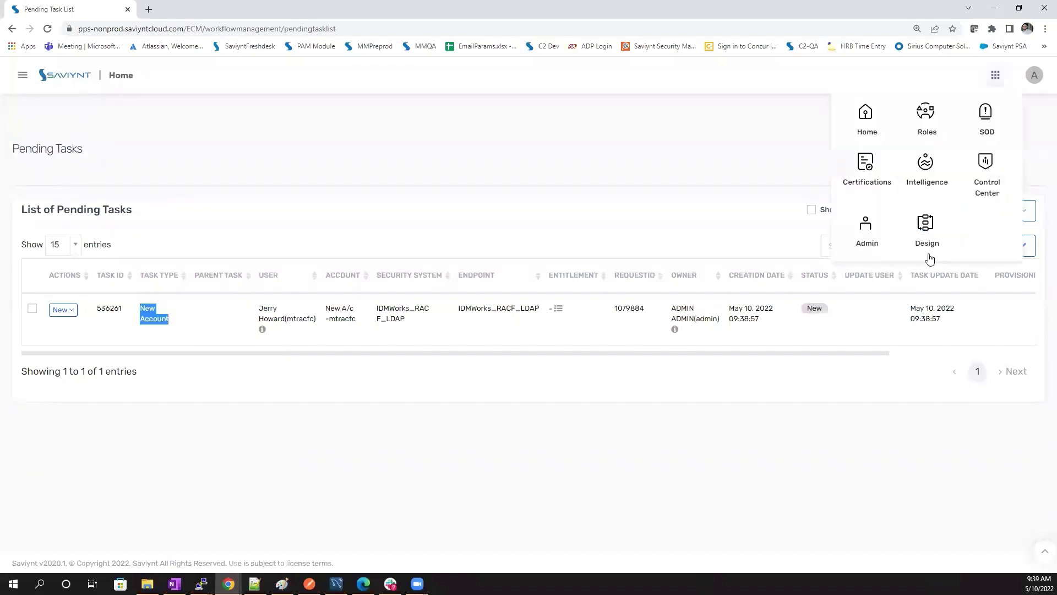
{"action": "left_click", "coordinate": [868, 242]}
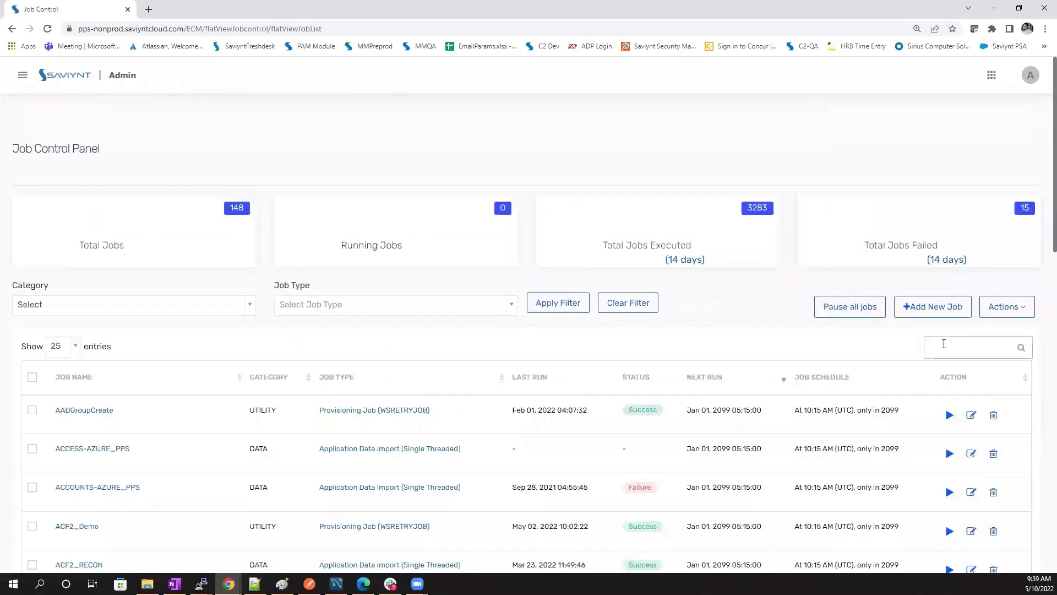
{"action": "left_click", "coordinate": [943, 344]}
{"action": "type", "text": "RACF"}
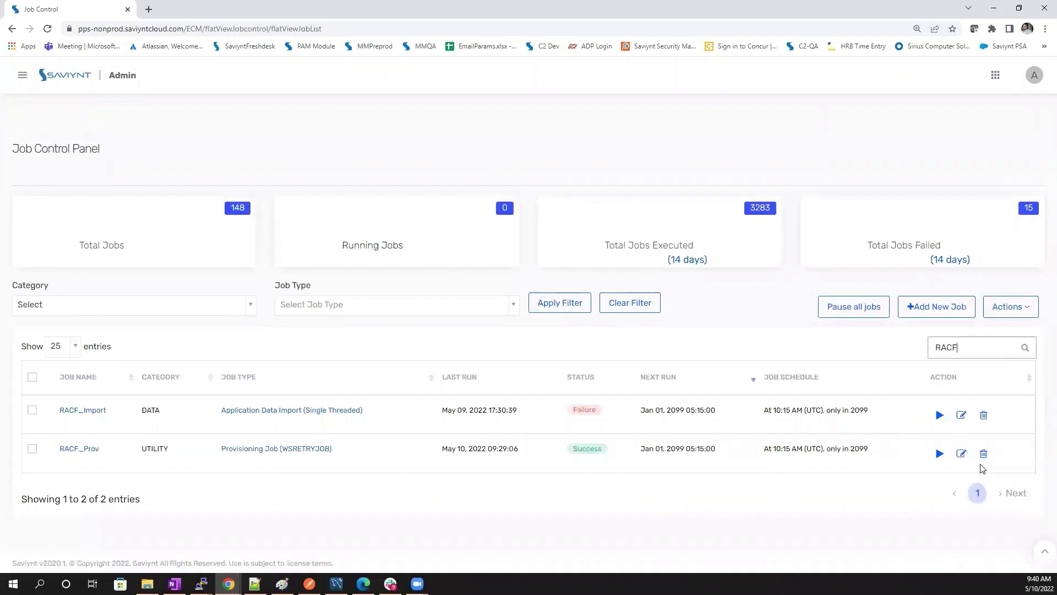
{"action": "left_click", "coordinate": [961, 453]}
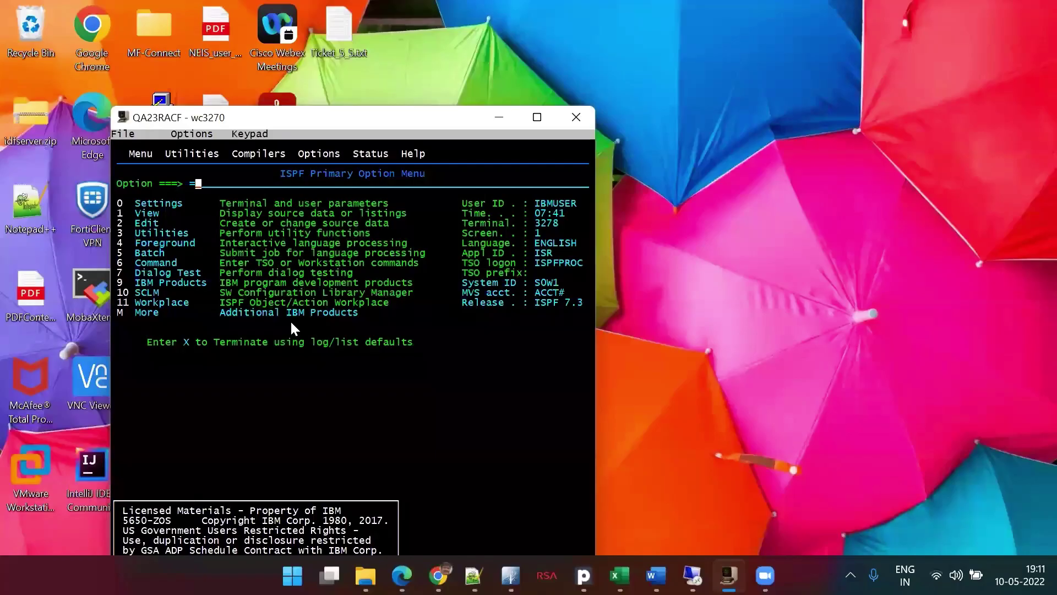
From ISPF option 6, list the new user's RACF profile with LISTUSER (lu)
{"action": "type", "text": "6"}
{"action": "key", "text": "Return"}
{"action": "type", "text": "lu "}
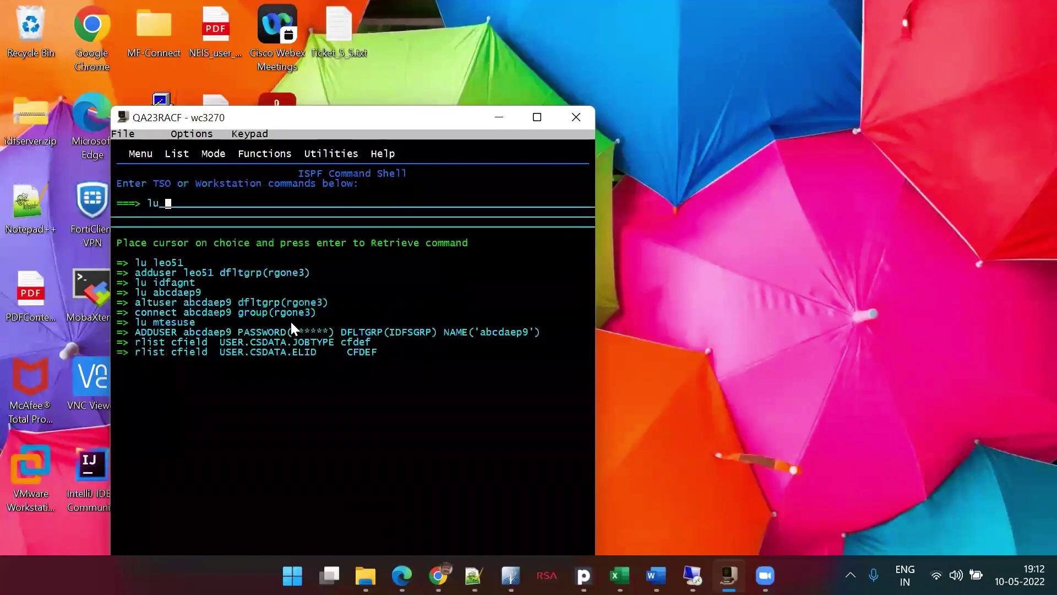
{"action": "type", "text": "mtracfc"}
{"action": "key", "text": "Return"}
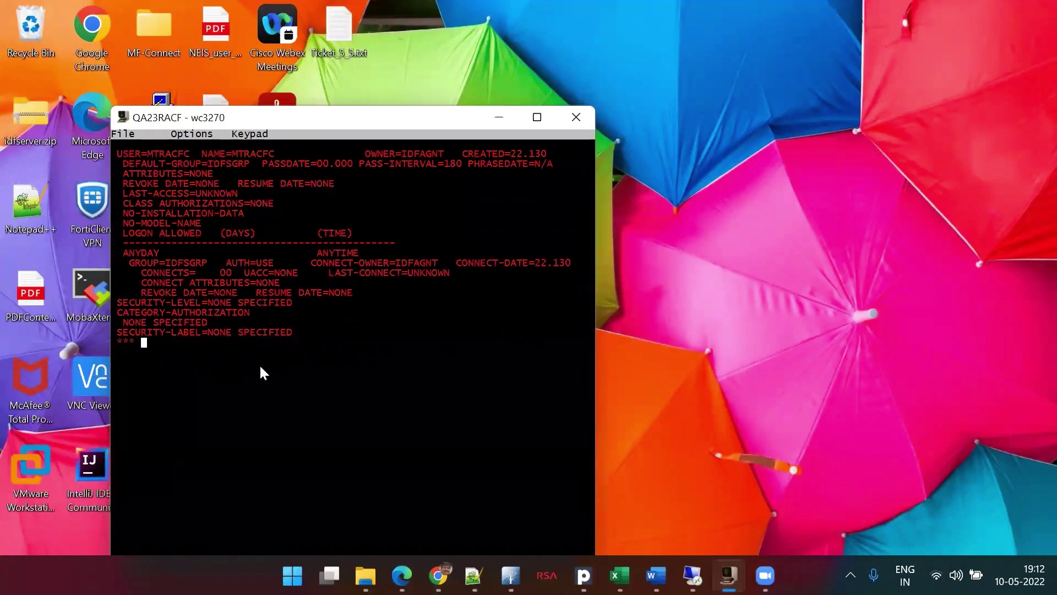
{"action": "key", "text": "Return"}
Exit ISPF deleting the log data set, then issue LOGON for the new user
{"action": "key", "text": "F3"}
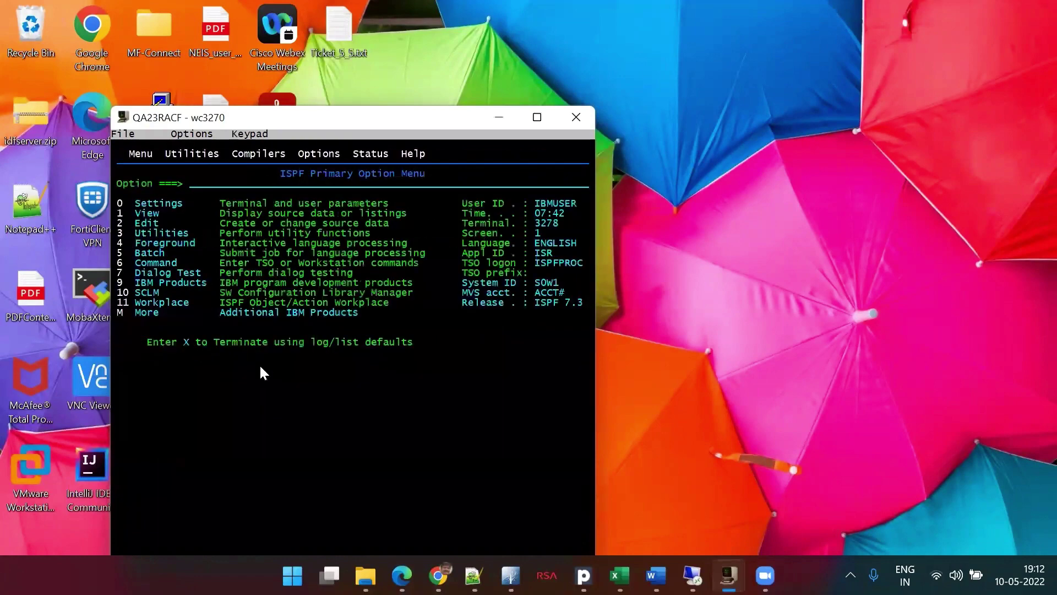
{"action": "key", "text": "F3"}
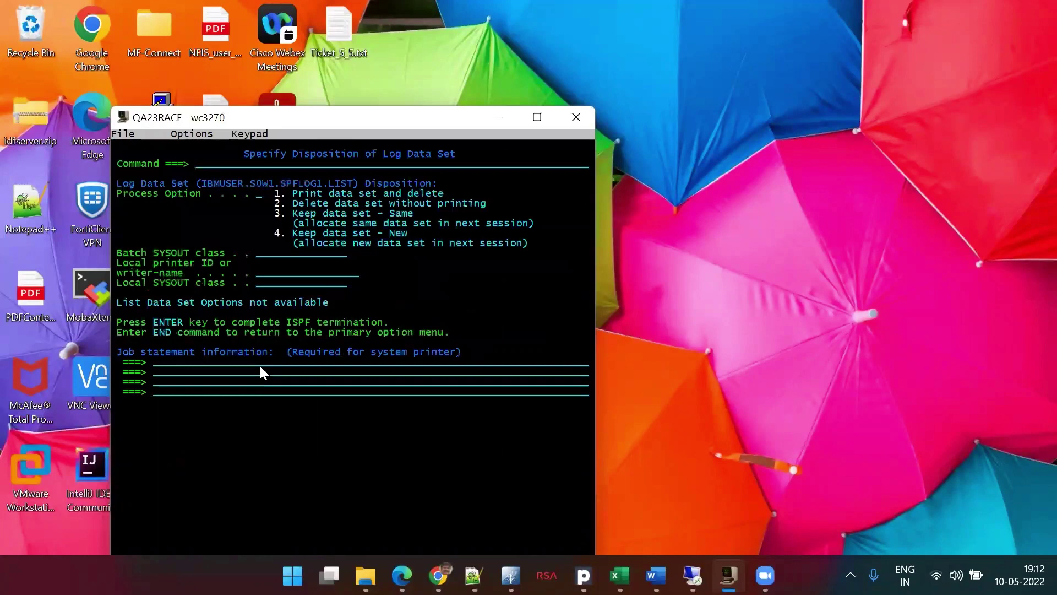
{"action": "type", "text": "2"}
{"action": "key", "text": "Return"}
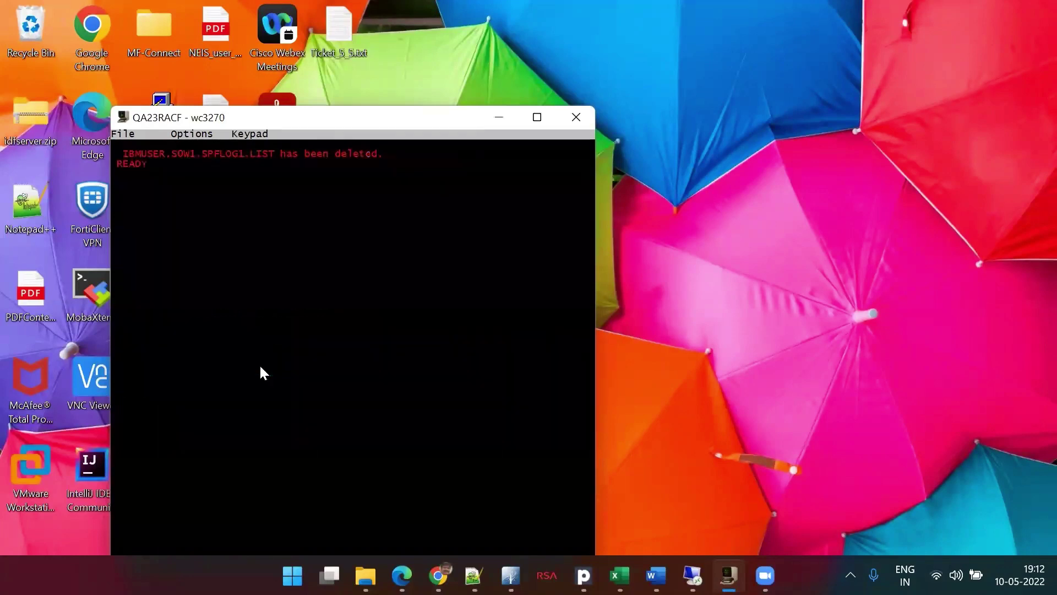
{"action": "type", "text": "logon mtracfc"}
{"action": "key", "text": "Return"}
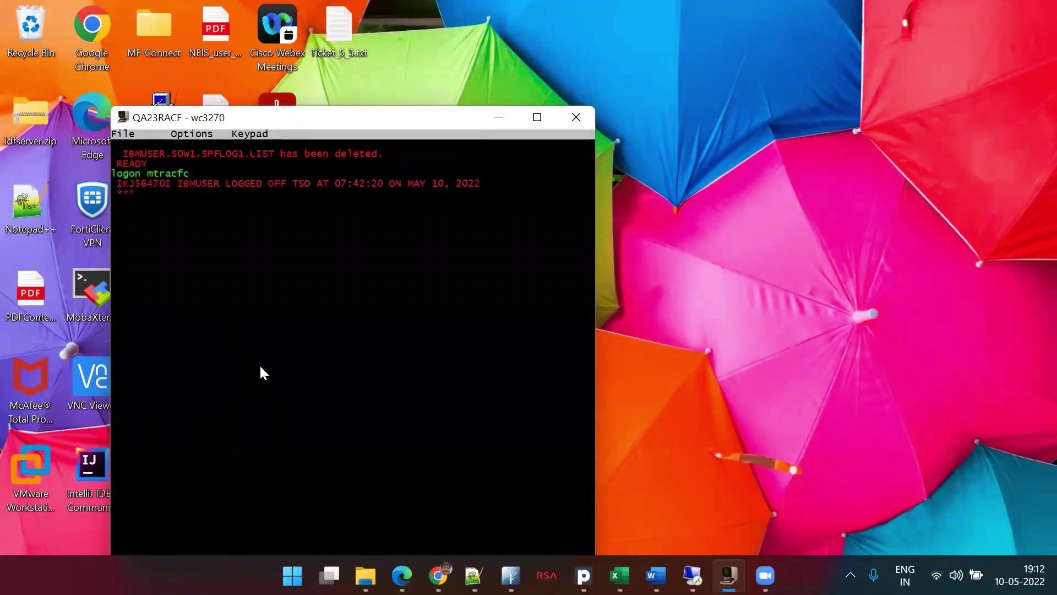
Log on as the new user with the initial password and set a new password
{"action": "key", "text": "Return"}
{"action": "key", "text": "Return"}
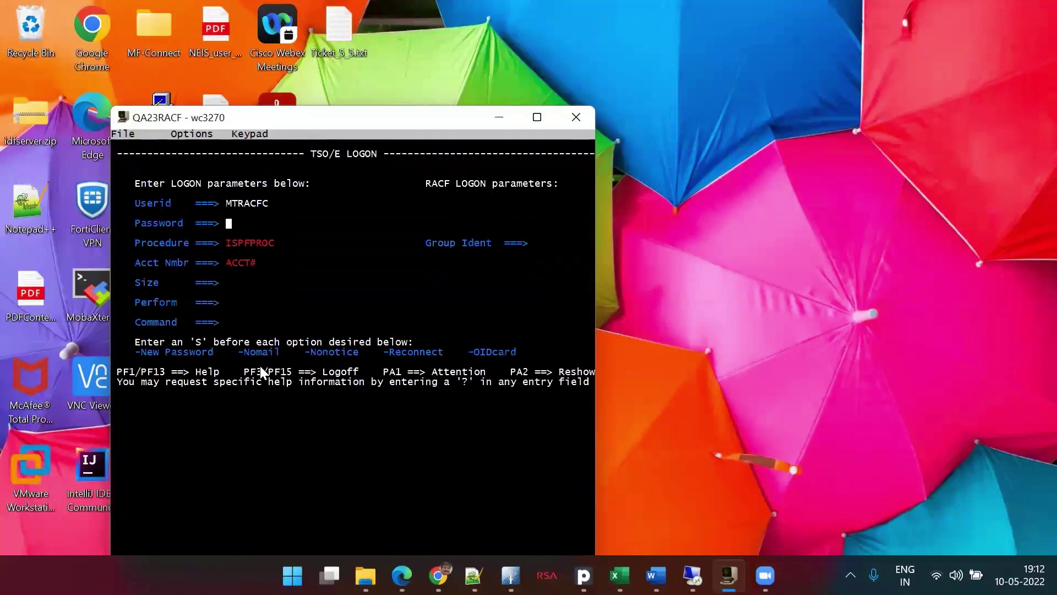
{"action": "type", "text": "********"}
{"action": "key", "text": "Return"}
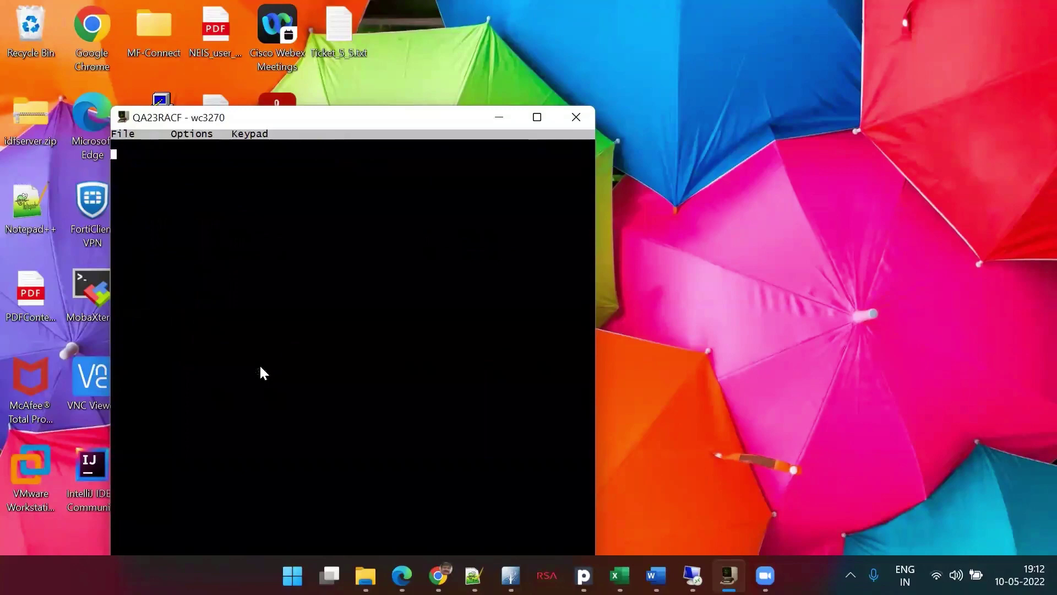
{"action": "left_click", "coordinate": [192, 170]}
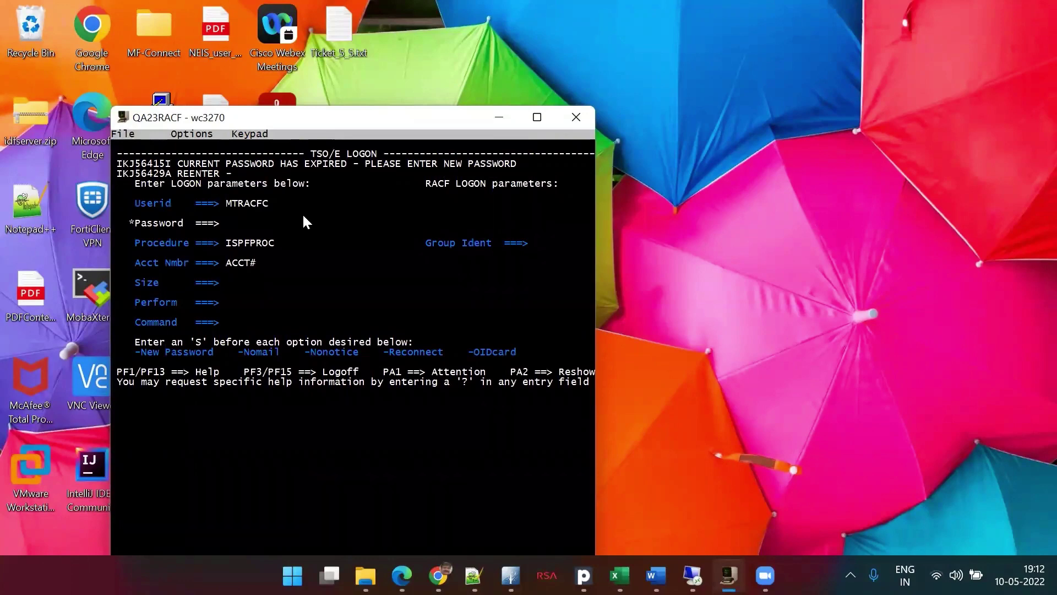
{"action": "key", "text": "Return"}
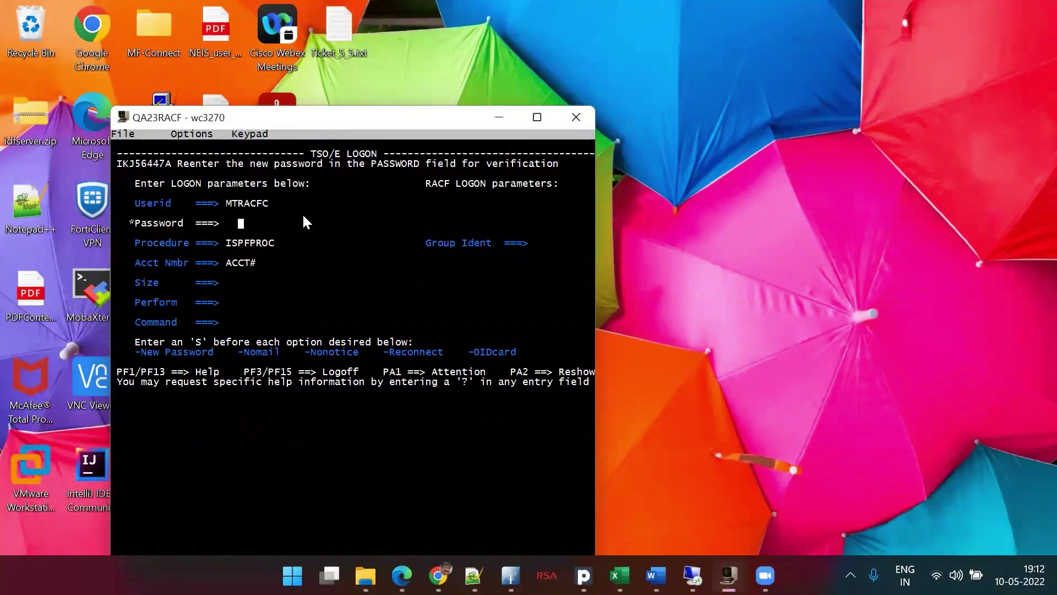
{"action": "type", "text": "******"}
{"action": "key", "text": "Return"}
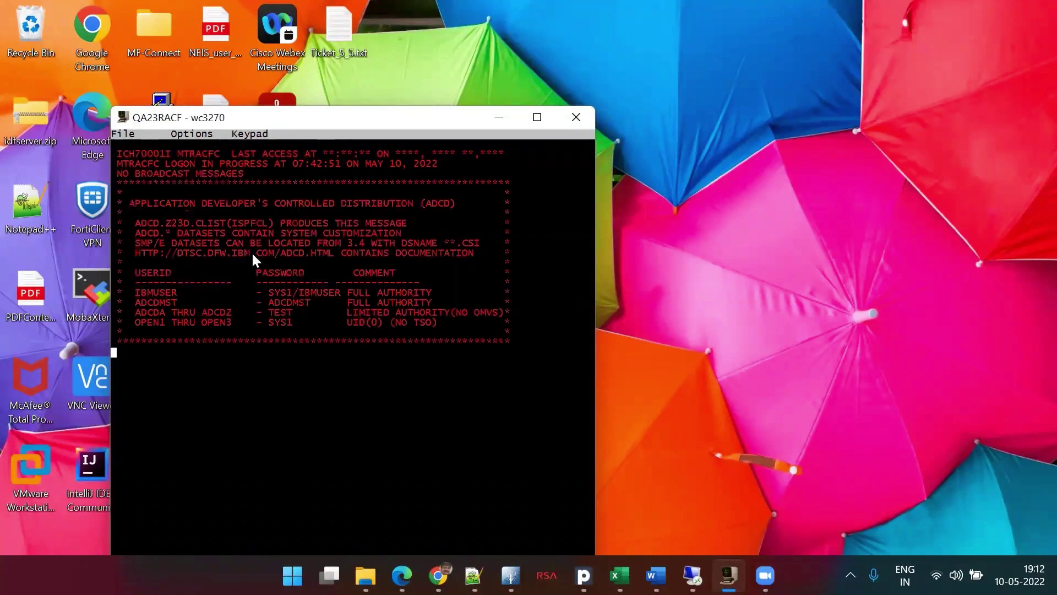
Start ISPF, exit back to TSO, and log the user off with LOGOFF
{"action": "type", "text": "ISPF"}
{"action": "key", "text": "Return"}
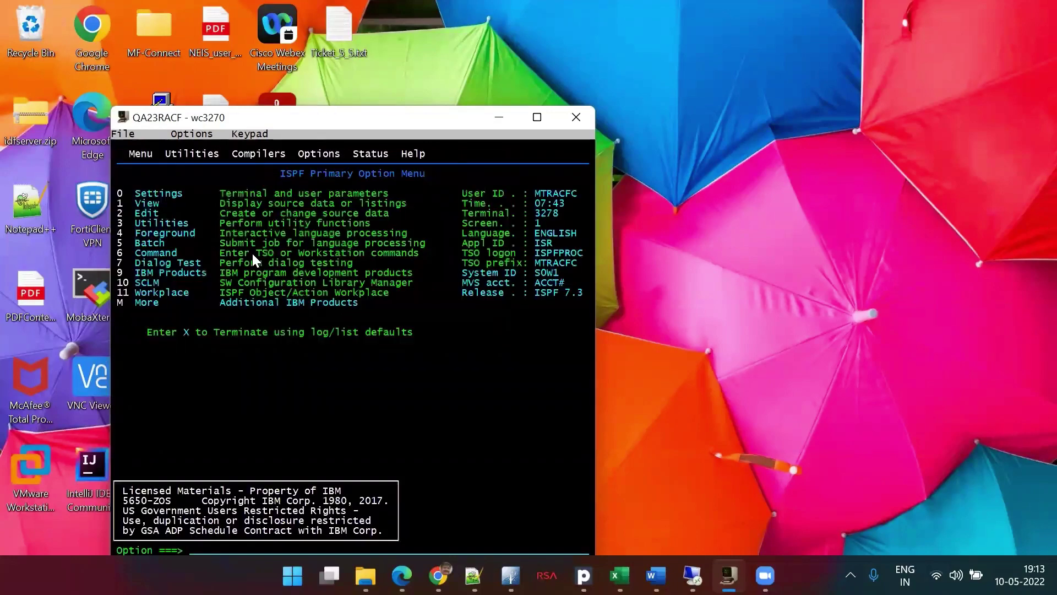
{"action": "key", "text": "F3"}
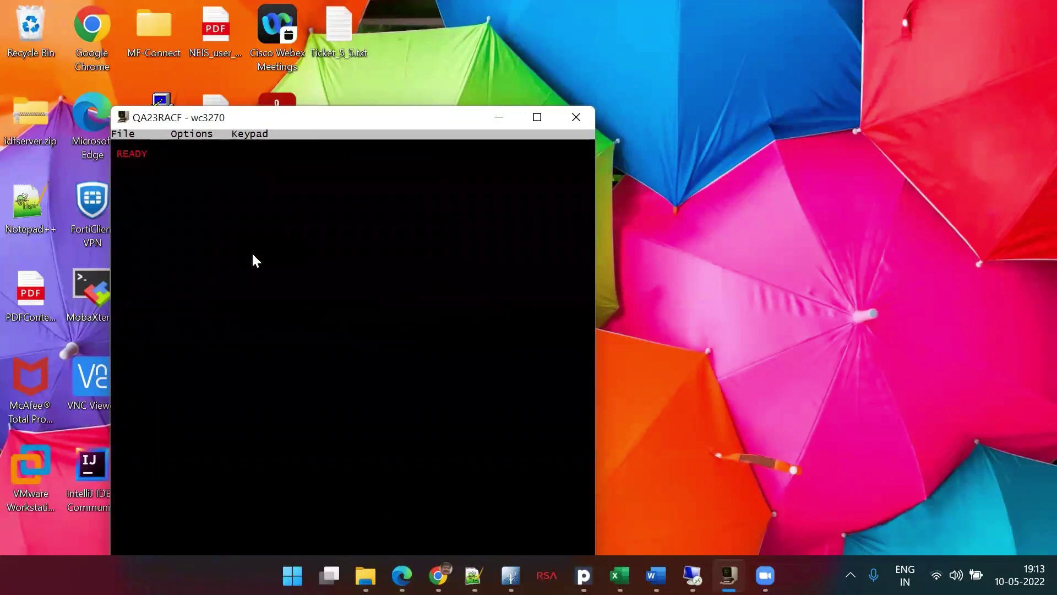
{"action": "type", "text": "logoff"}
{"action": "key", "text": "Return"}
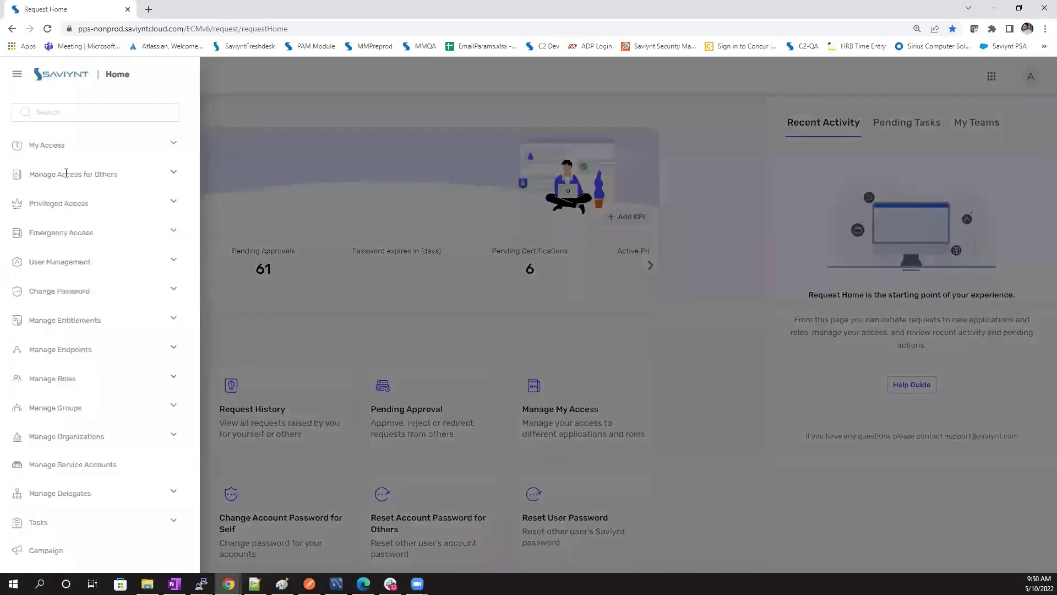
Search All Employees for the RACF account's user and open their access management page
{"action": "left_click", "coordinate": [55, 173]}
{"action": "left_click", "coordinate": [53, 202]}
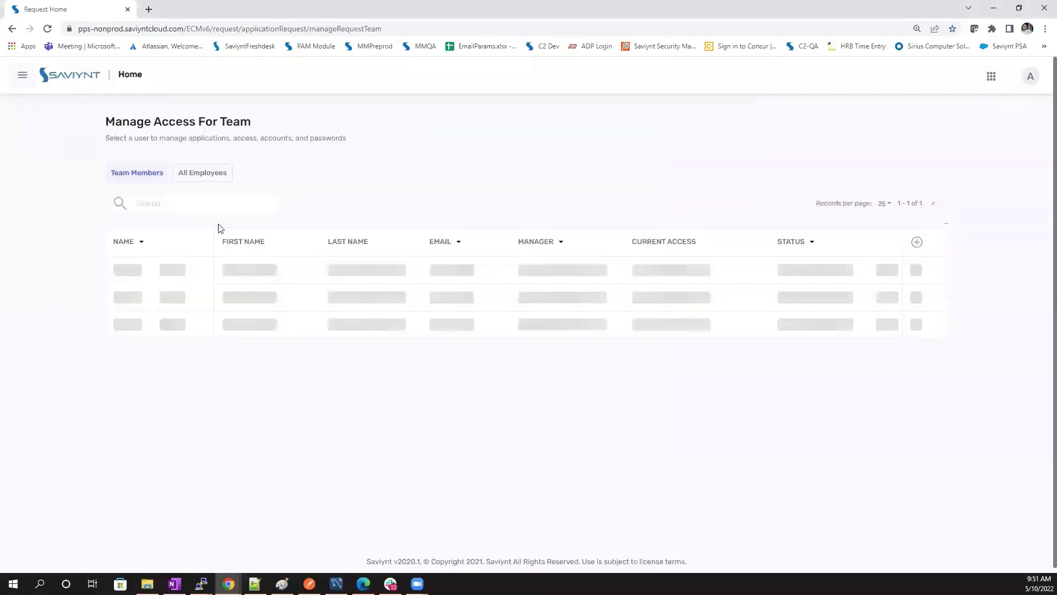
{"action": "left_click", "coordinate": [200, 174]}
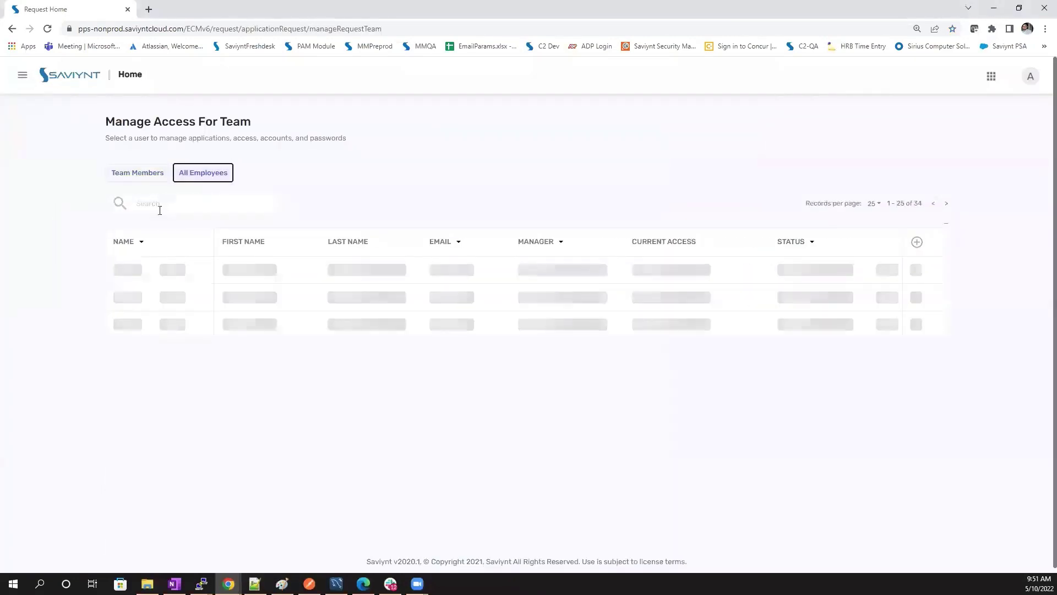
{"action": "left_click", "coordinate": [160, 211]}
{"action": "type", "text": "mtracfc"}
{"action": "key", "text": "Return"}
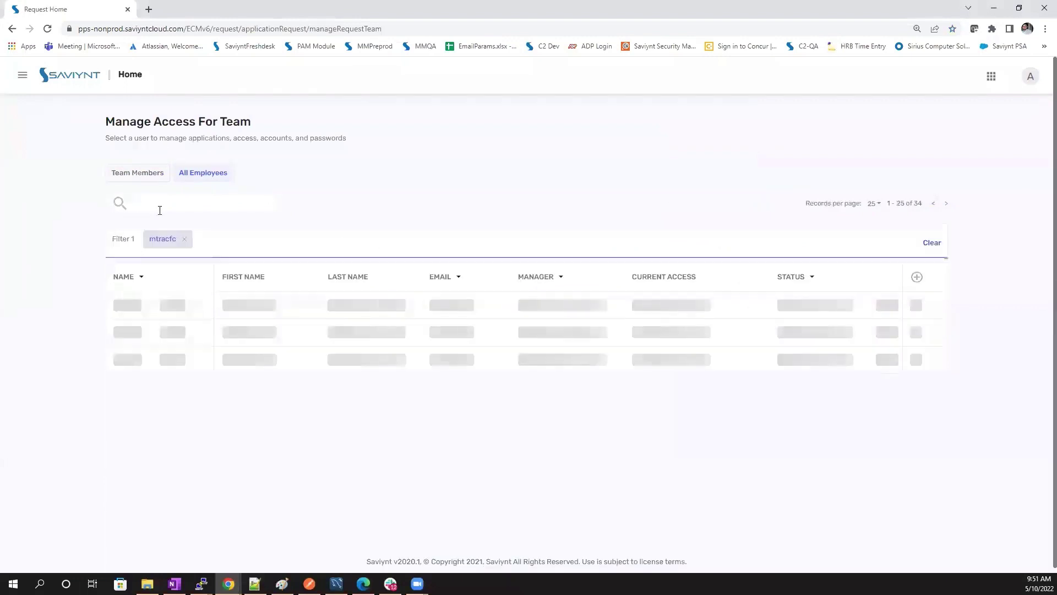
{"action": "left_click", "coordinate": [913, 313]}
{"action": "left_click", "coordinate": [930, 334]}
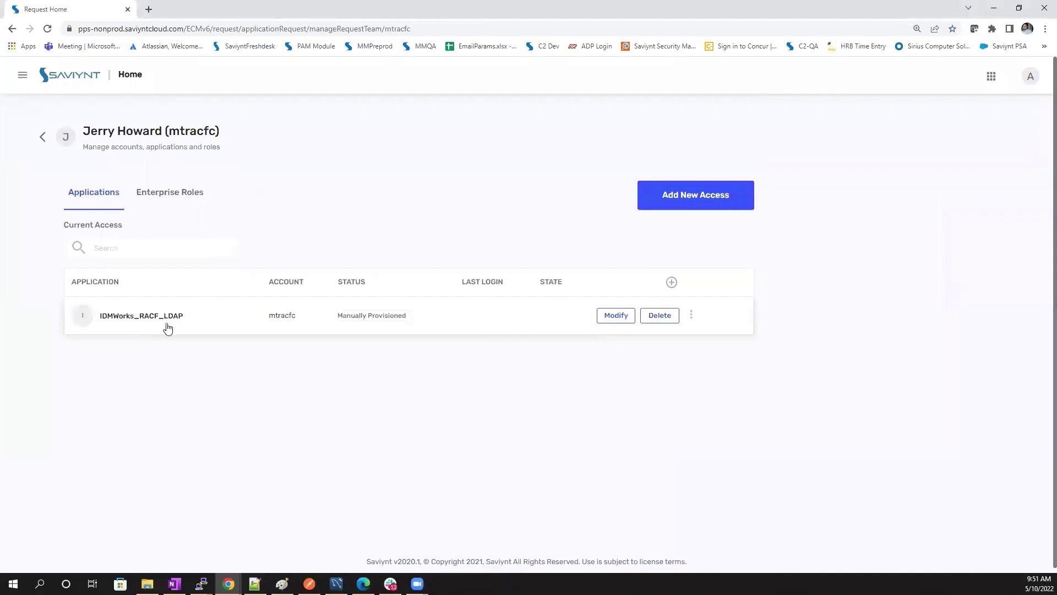
Request group RGONE7 on the IDMWorks_RACF_LDAP account and submit, noting the request id
{"action": "left_click", "coordinate": [617, 316]}
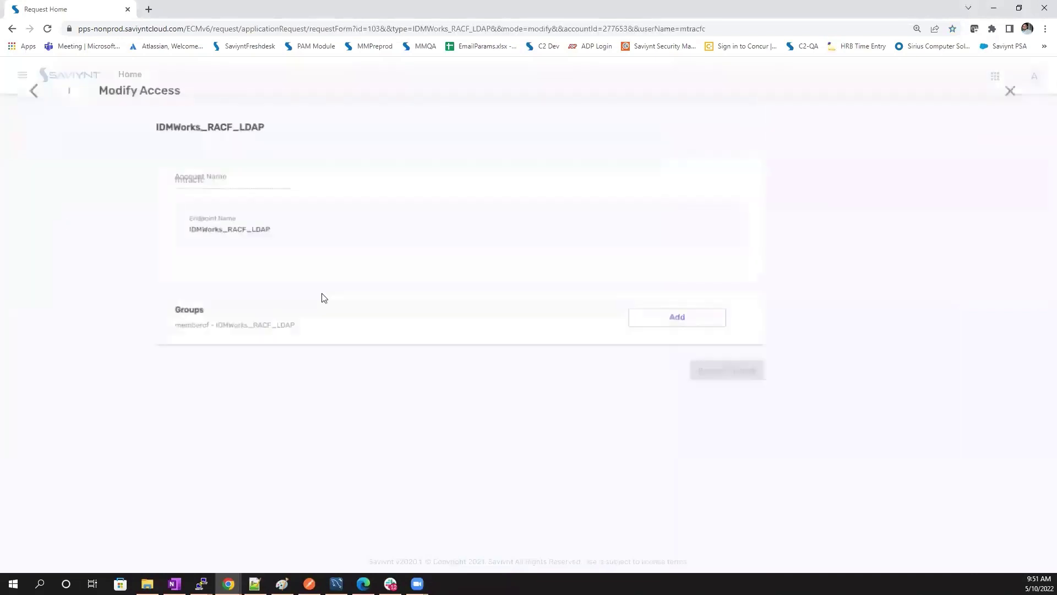
{"action": "left_click", "coordinate": [687, 318]}
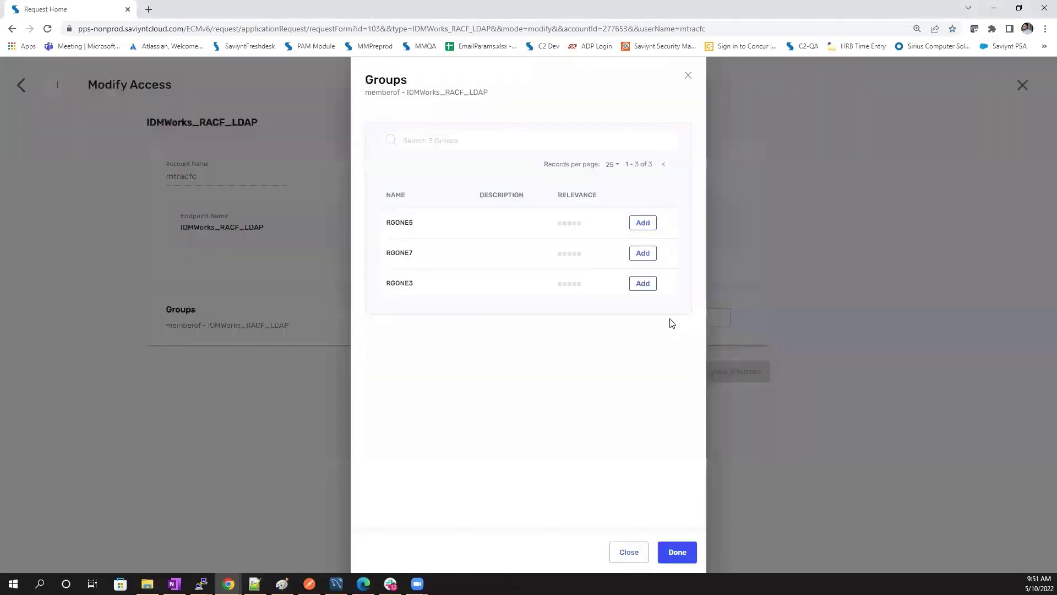
{"action": "double_click", "coordinate": [396, 254]}
{"action": "left_click", "coordinate": [643, 254]}
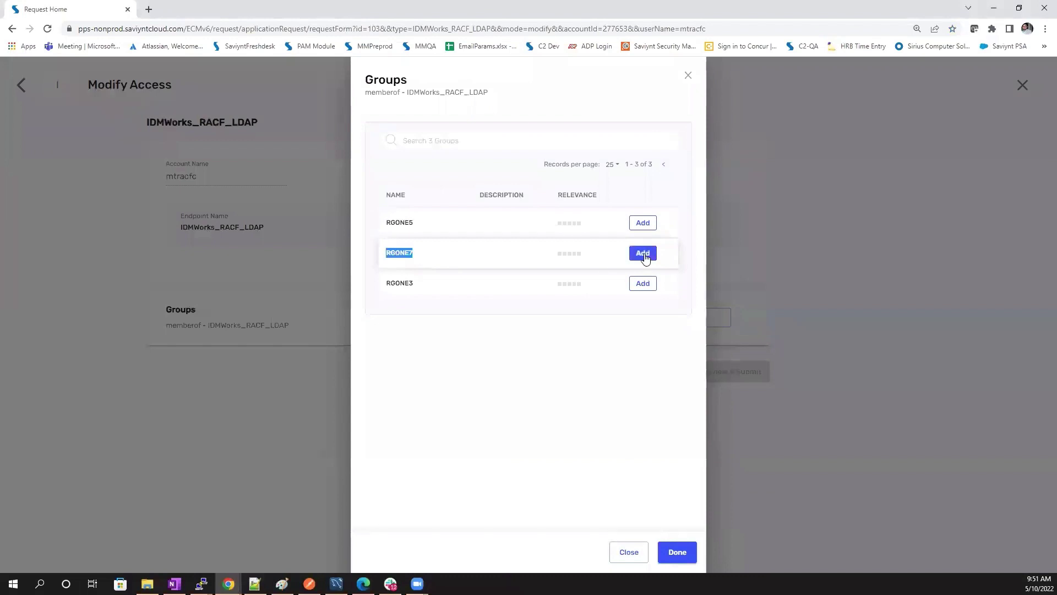
{"action": "left_click", "coordinate": [678, 551]}
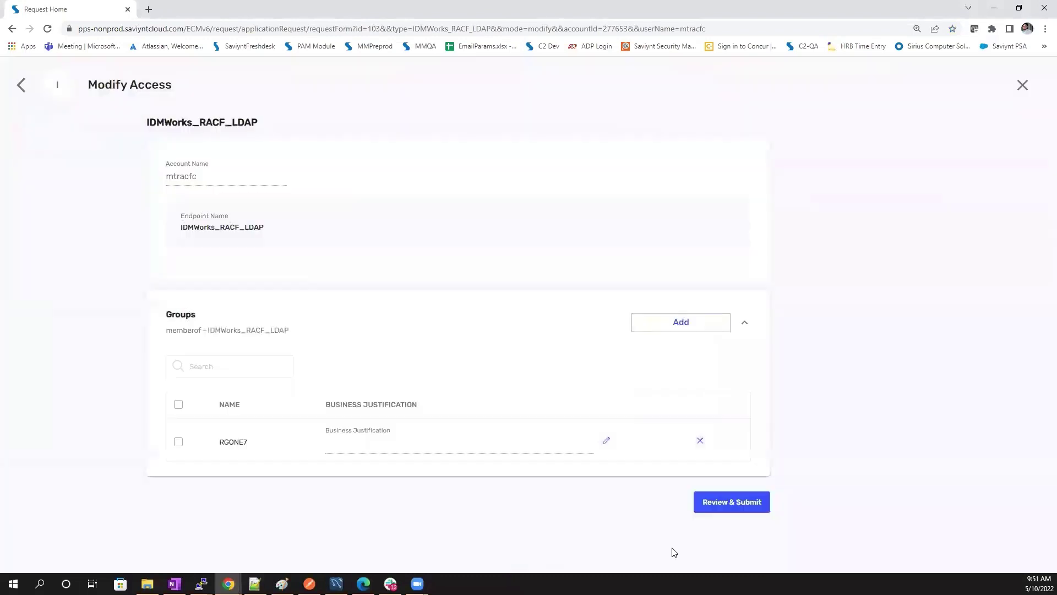
{"action": "left_click", "coordinate": [714, 504]}
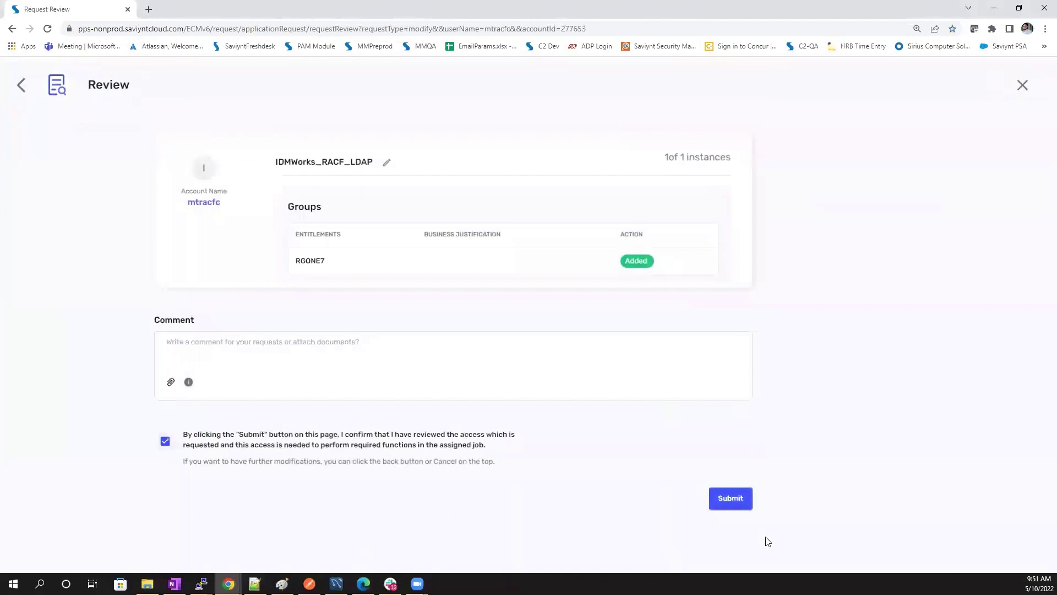
{"action": "left_click", "coordinate": [726, 499]}
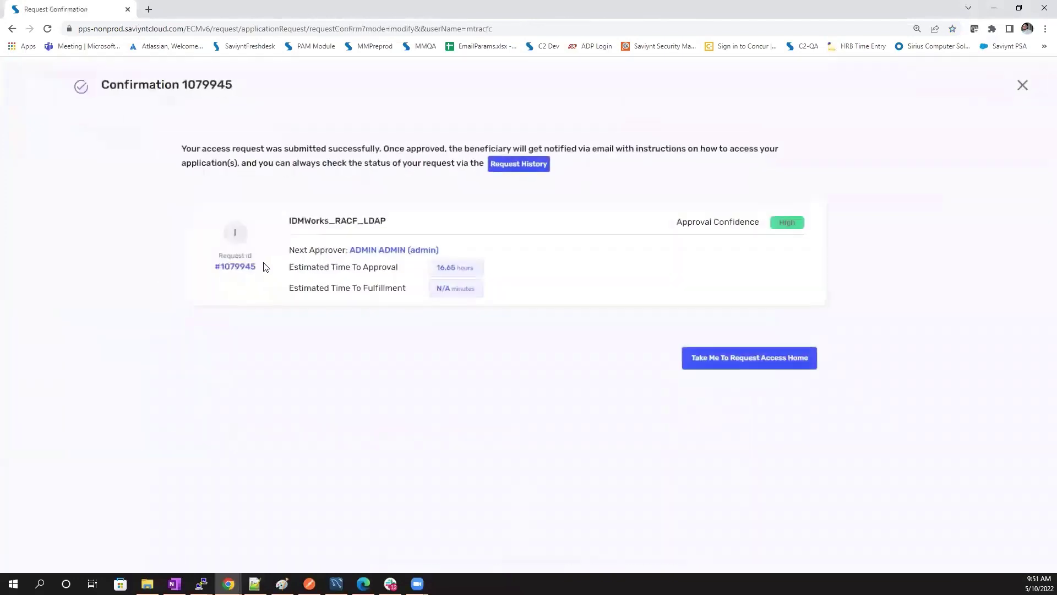
{"action": "left_click_drag", "start_coordinate": [263, 267], "coordinate": [223, 267]}
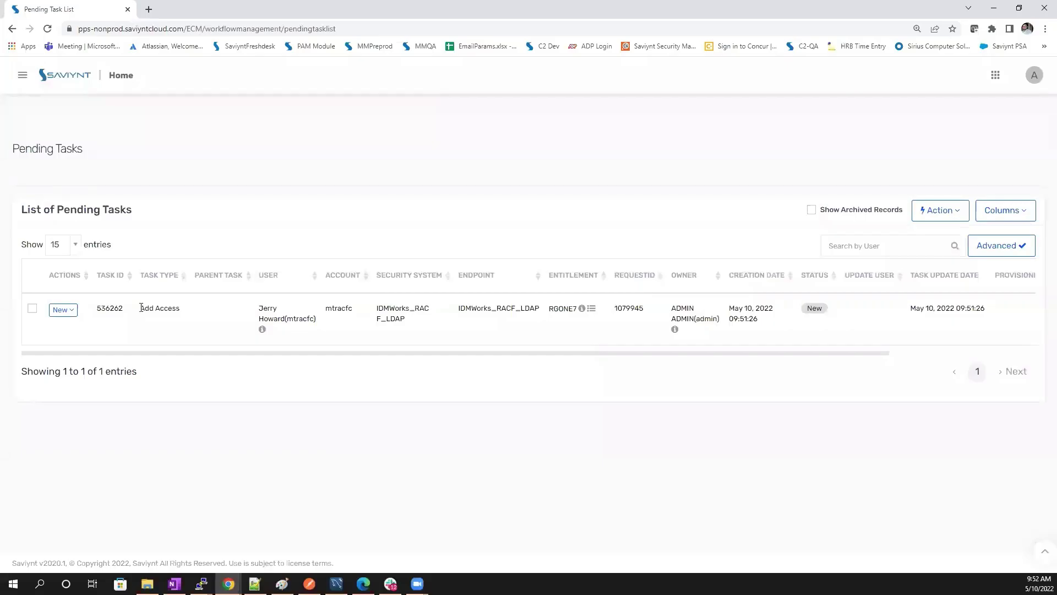
Confirm the pending Add Access task lists entitlement RGONE7, then switch out of the browser
{"action": "left_click_drag", "start_coordinate": [140, 309], "coordinate": [177, 308]}
{"action": "left_click_drag", "start_coordinate": [549, 308], "coordinate": [578, 310]}
{"action": "key", "text": "alt+Tab"}
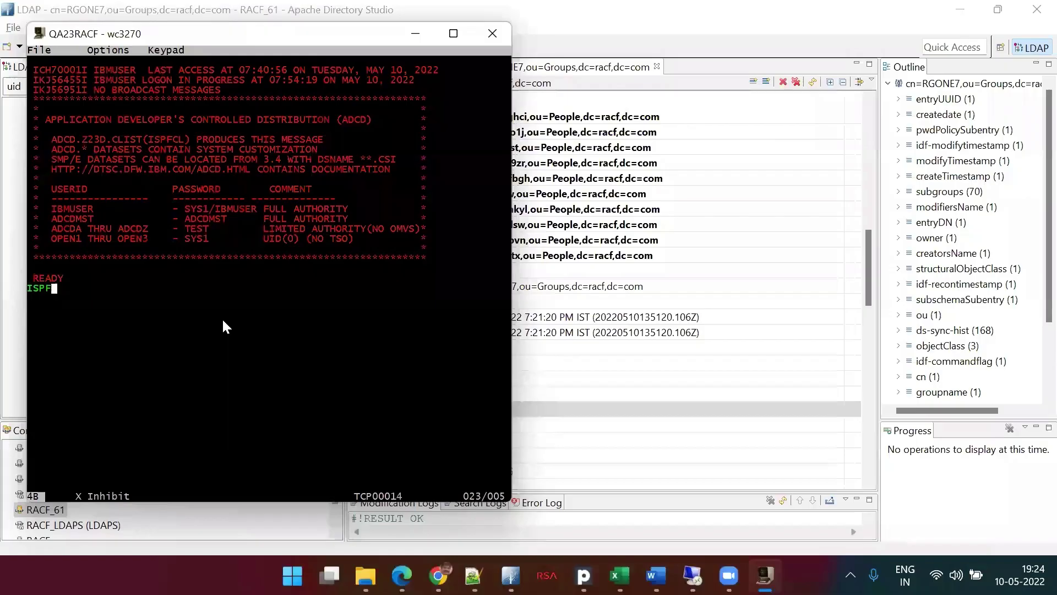
Go to the ISPF Command Shell with =6 and clear the command line
{"action": "key", "text": "Return"}
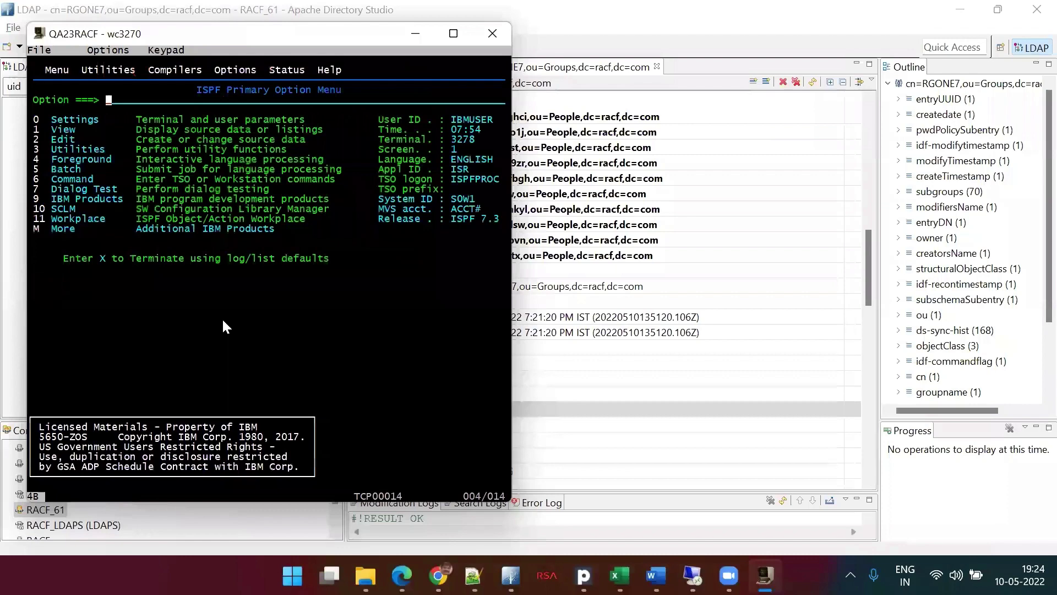
{"action": "type", "text": "=6"}
{"action": "key", "text": "Return"}
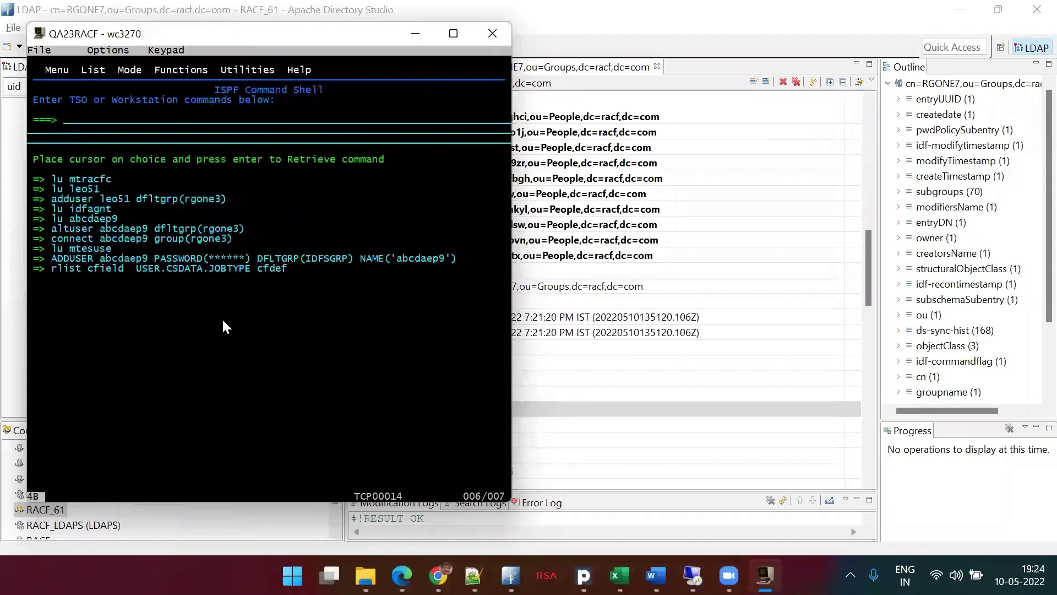
{"action": "type", "text": "lu"}
{"action": "type", "text": "cn=RGONE7,ou=Groups,dc=racf,dc=com"}
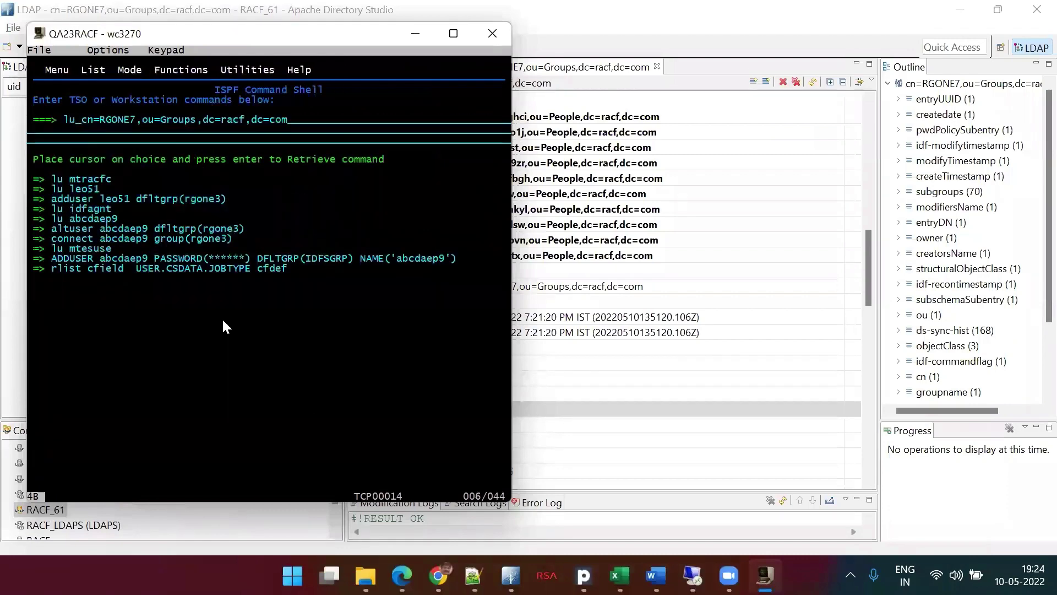
{"action": "key", "text": "BackSpace"}
{"action": "key", "text": "BackSpace"}
{"action": "key", "text": "BackSpace"}
{"action": "key", "text": "BackSpace"}
{"action": "key", "text": "BackSpace"}
{"action": "key", "text": "BackSpace"}
{"action": "key", "text": "BackSpace"}
{"action": "key", "text": "BackSpace"}
{"action": "key", "text": "BackSpace"}
{"action": "key", "text": "BackSpace"}
{"action": "key", "text": "BackSpace"}
{"action": "key", "text": "BackSpace"}
{"action": "key", "text": "BackSpace"}
{"action": "key", "text": "BackSpace"}
{"action": "key", "text": "BackSpace"}
{"action": "key", "text": "BackSpace"}
{"action": "key", "text": "BackSpace"}
{"action": "key", "text": "BackSpace"}
{"action": "key", "text": "BackSpace"}
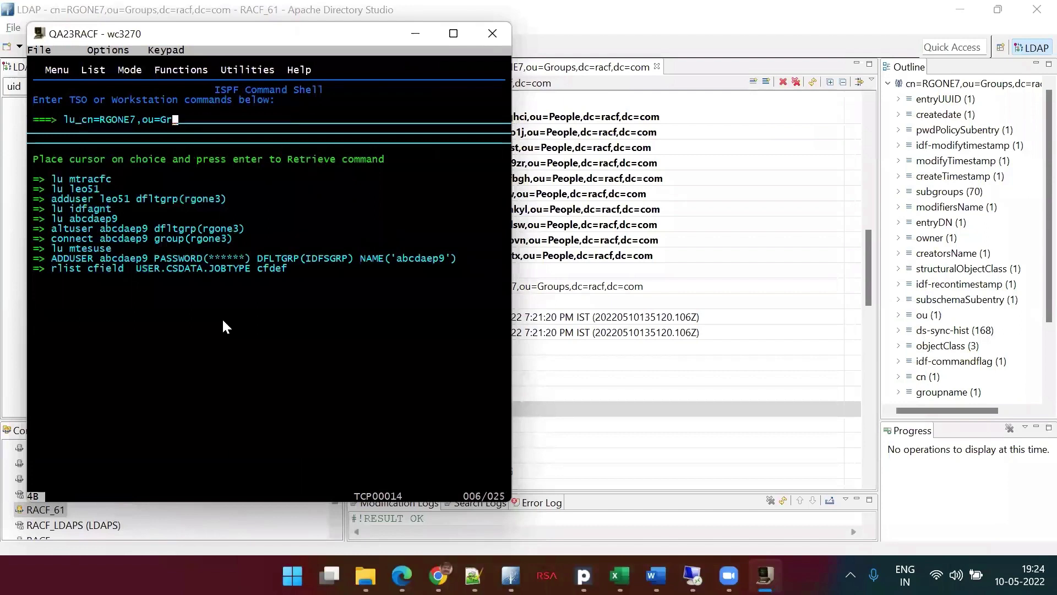
{"action": "key", "text": "BackSpace"}
{"action": "key", "text": "BackSpace"}
{"action": "key", "text": "BackSpace"}
{"action": "key", "text": "BackSpace"}
{"action": "key", "text": "BackSpace"}
{"action": "key", "text": "BackSpace"}
{"action": "key", "text": "BackSpace"}
{"action": "key", "text": "BackSpace"}
{"action": "key", "text": "BackSpace"}
{"action": "key", "text": "BackSpace"}
{"action": "key", "text": "BackSpace"}
{"action": "key", "text": "BackSpace"}
{"action": "key", "text": "BackSpace"}
{"action": "key", "text": "BackSpace"}
{"action": "key", "text": "BackSpace"}
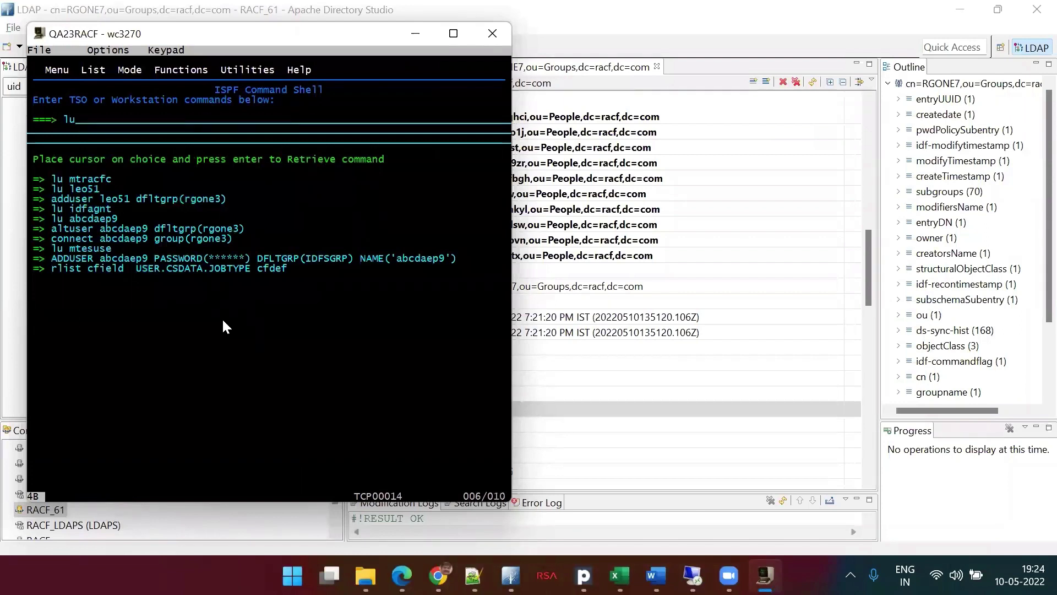
{"action": "key", "text": "BackSpace"}
{"action": "key", "text": "BackSpace"}
{"action": "key", "text": "BackSpace"}
Run 'lu mtracfc' and confirm the profile shows GROUP=RGONE7
{"action": "left_click", "coordinate": [56, 179]}
{"action": "key", "text": "Return"}
{"action": "key", "text": "Return"}
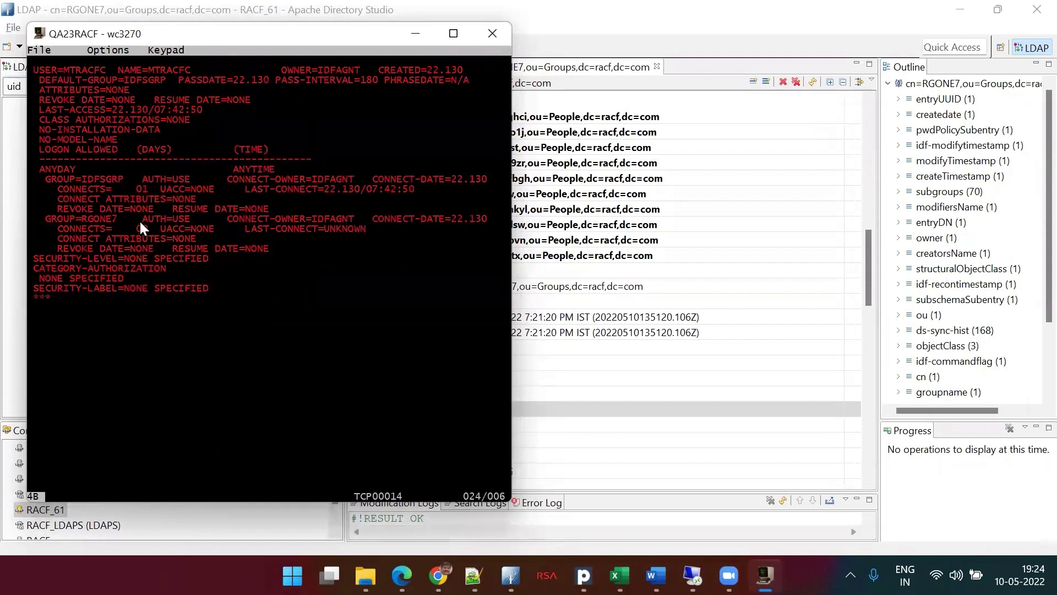
{"action": "left_click_drag", "start_coordinate": [50, 218], "coordinate": [302, 234]}
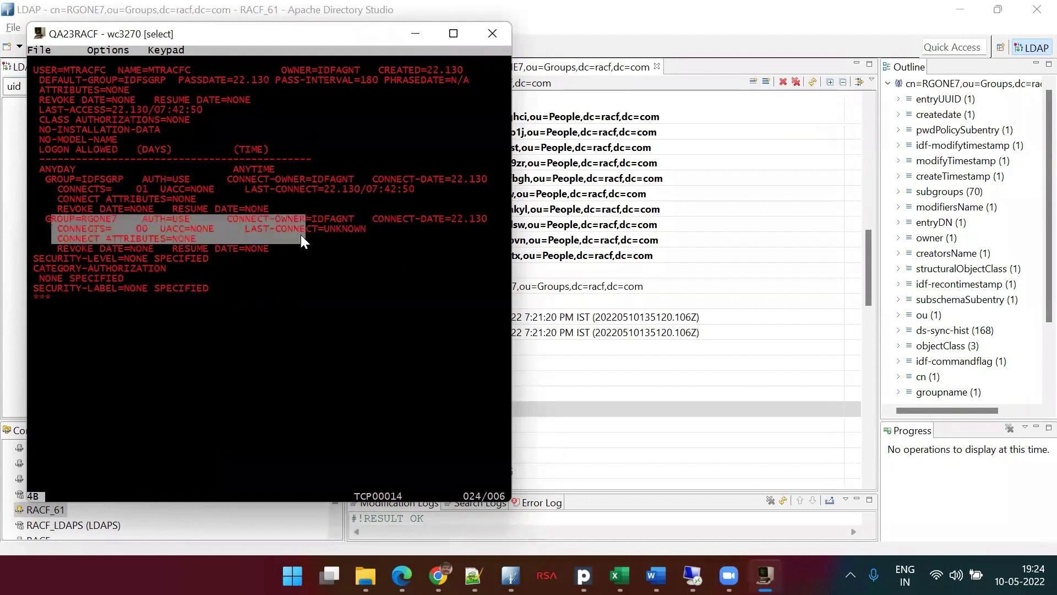
{"action": "left_click", "coordinate": [333, 306]}
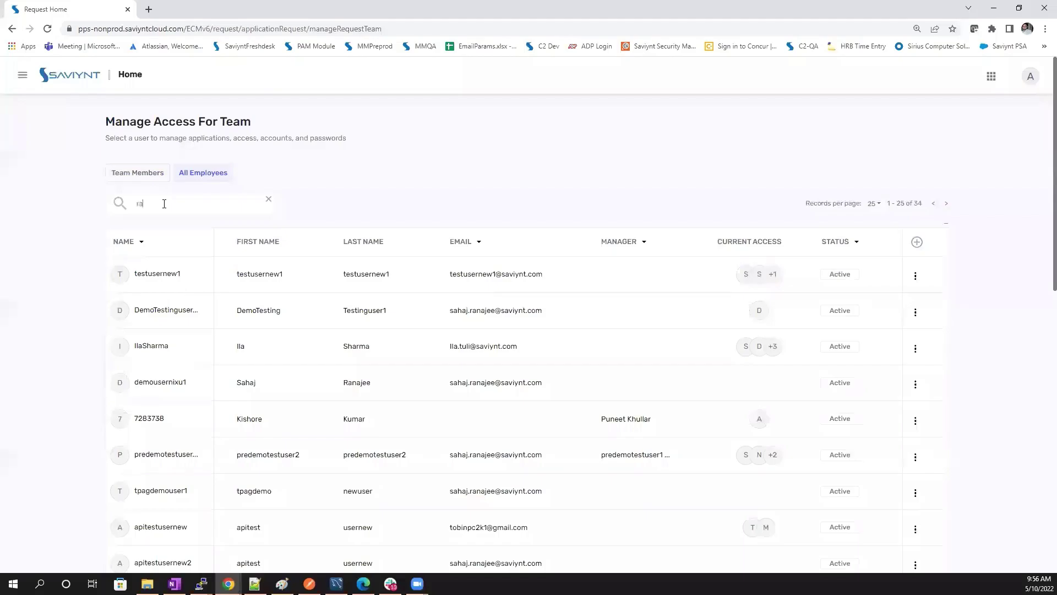
Filter employees by 'racf' and request deletion of the user's IDMWorks_RACF_LDAP account
{"action": "type", "text": "cf"}
{"action": "key", "text": "Return"}
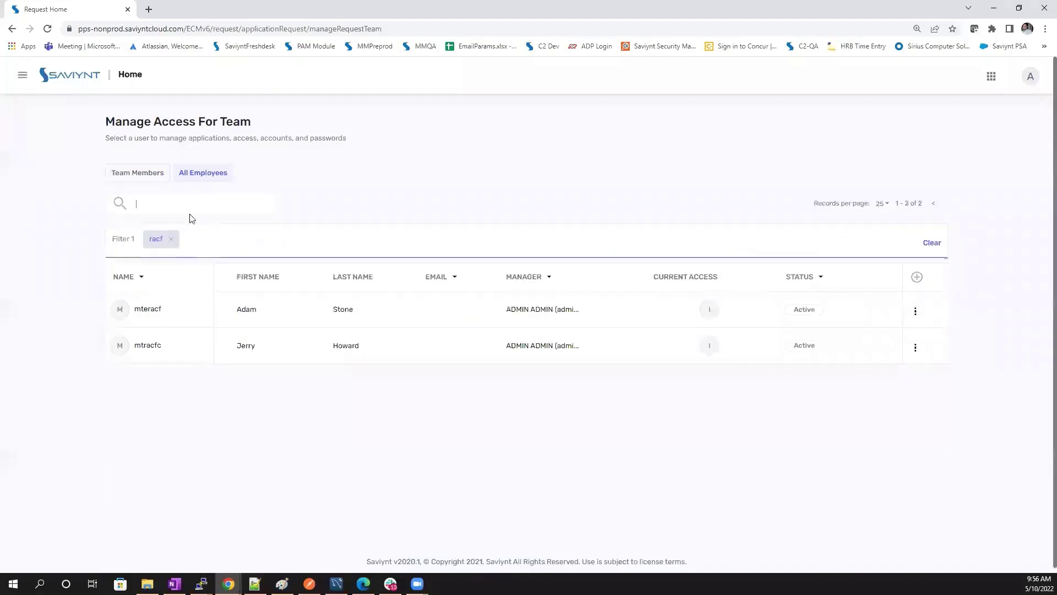
{"action": "left_click", "coordinate": [911, 349]}
{"action": "left_click", "coordinate": [923, 369]}
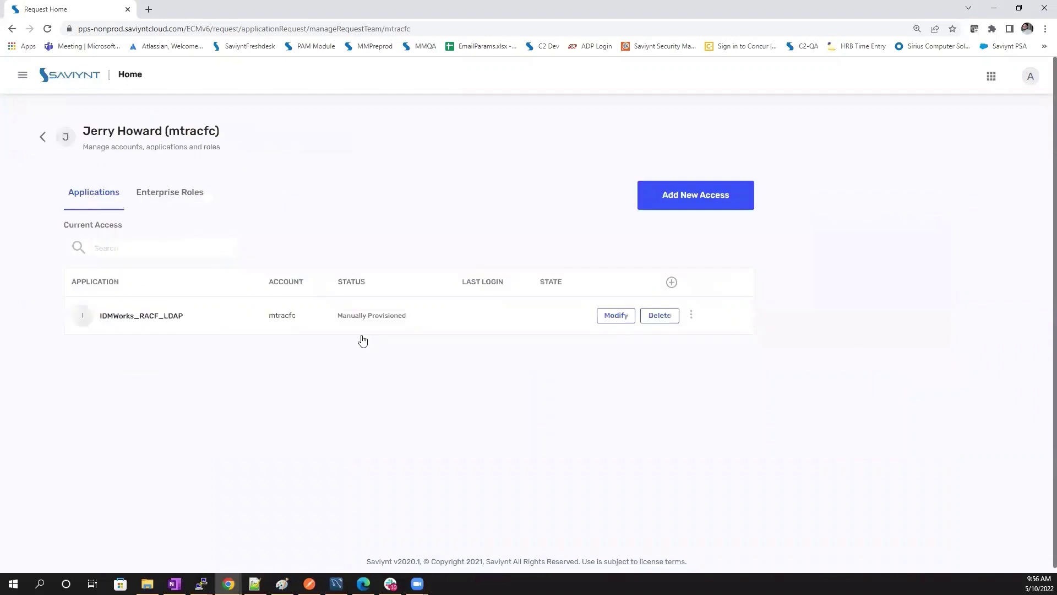
{"action": "left_click", "coordinate": [691, 317]}
{"action": "left_click", "coordinate": [716, 323]}
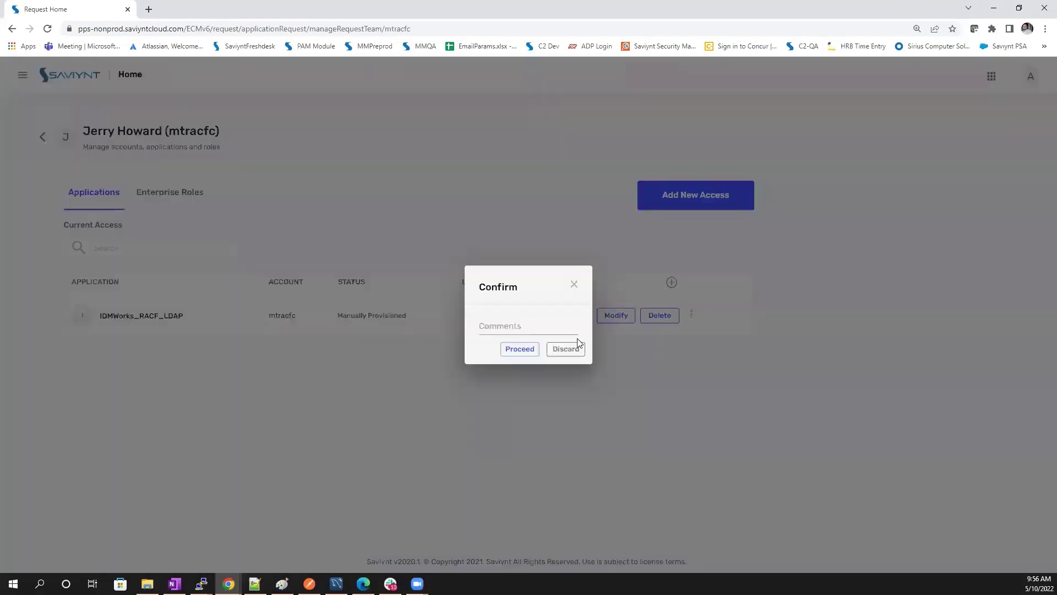
{"action": "left_click", "coordinate": [519, 350]}
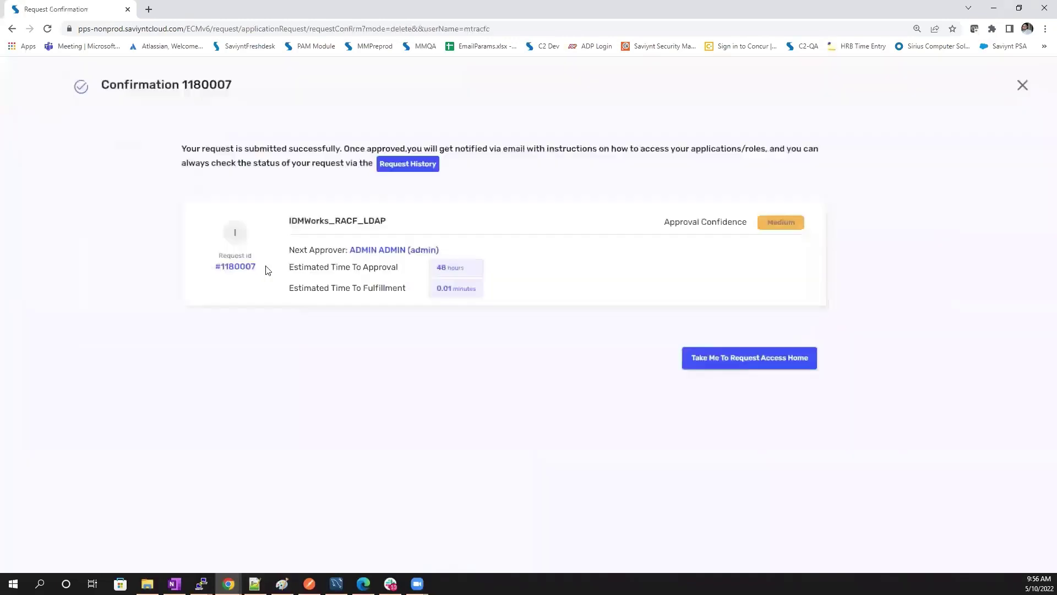
{"action": "mouse_move", "coordinate": [214, 266]}
{"action": "left_mouse_down"}
{"action": "mouse_move", "coordinate": [259, 271]}
{"action": "mouse_move", "coordinate": [221, 267]}
{"action": "left_mouse_up"}
Attempt a TSO logon as mtracfc with its password and see it rejected as revoked
{"action": "key", "text": "alt+Tab"}
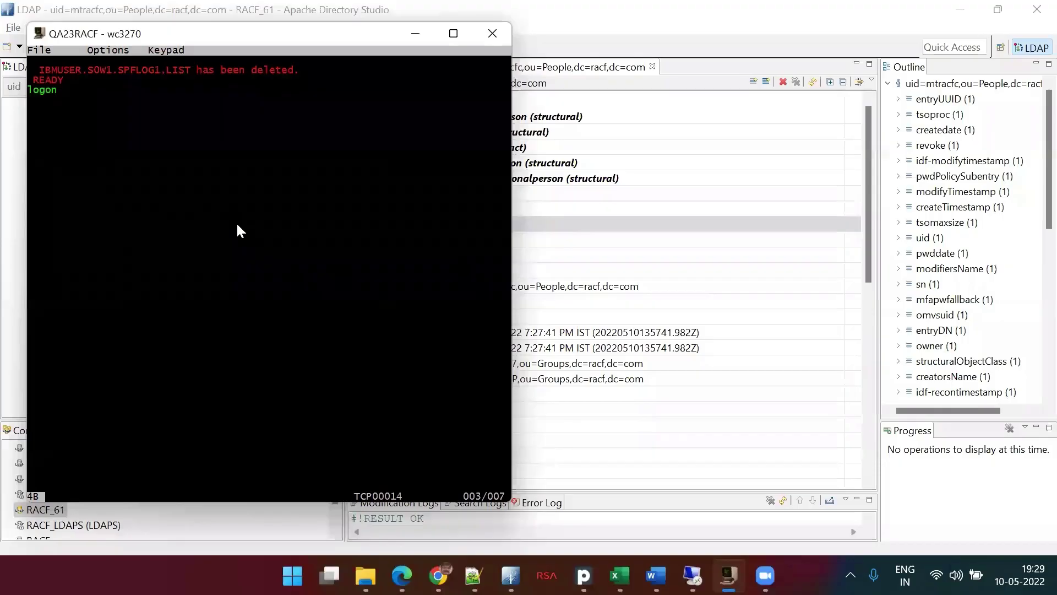
{"action": "type", "text": "mtracfc"}
{"action": "key", "text": "Return"}
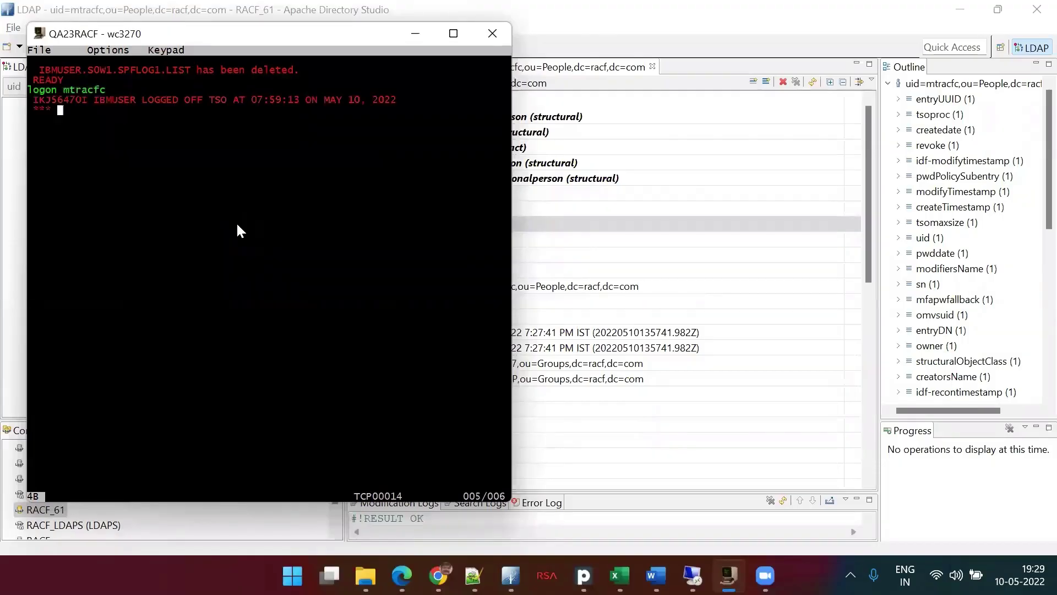
{"action": "key", "text": "Return"}
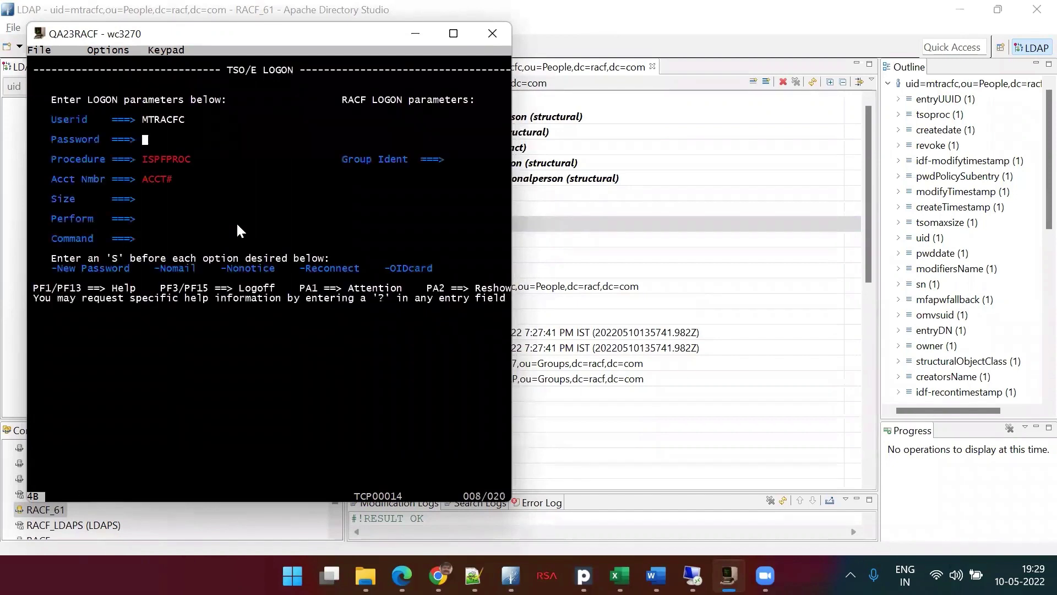
{"action": "type", "text": "******"}
{"action": "key", "text": "Return"}
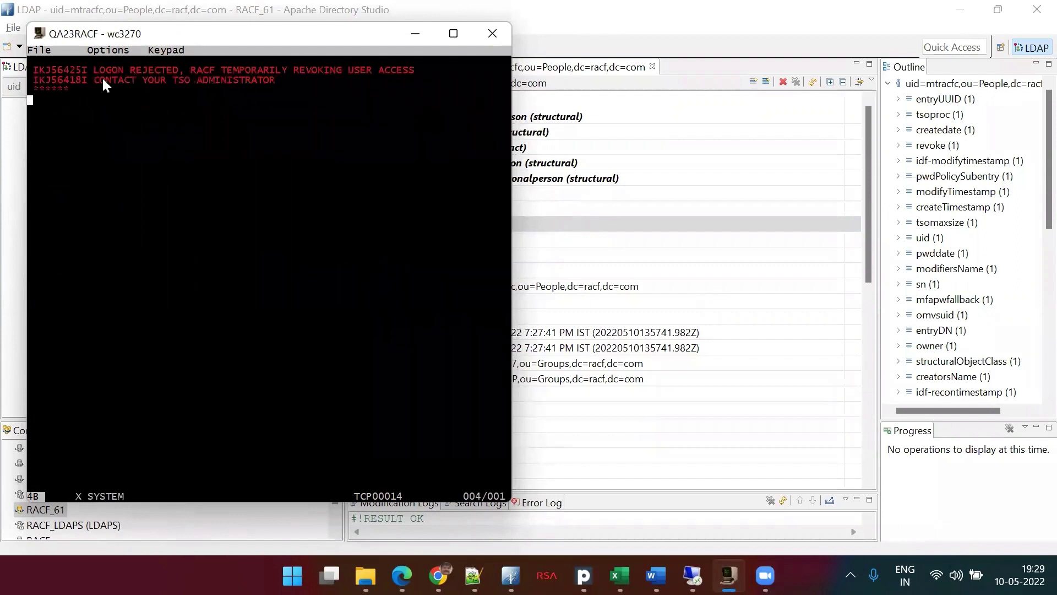
{"action": "key", "text": "Return"}
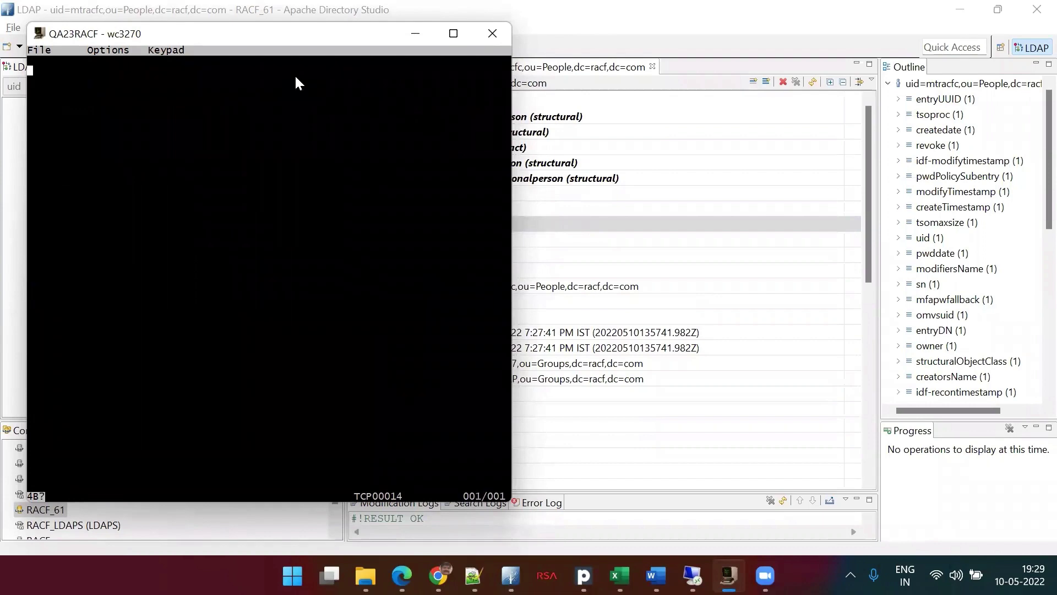